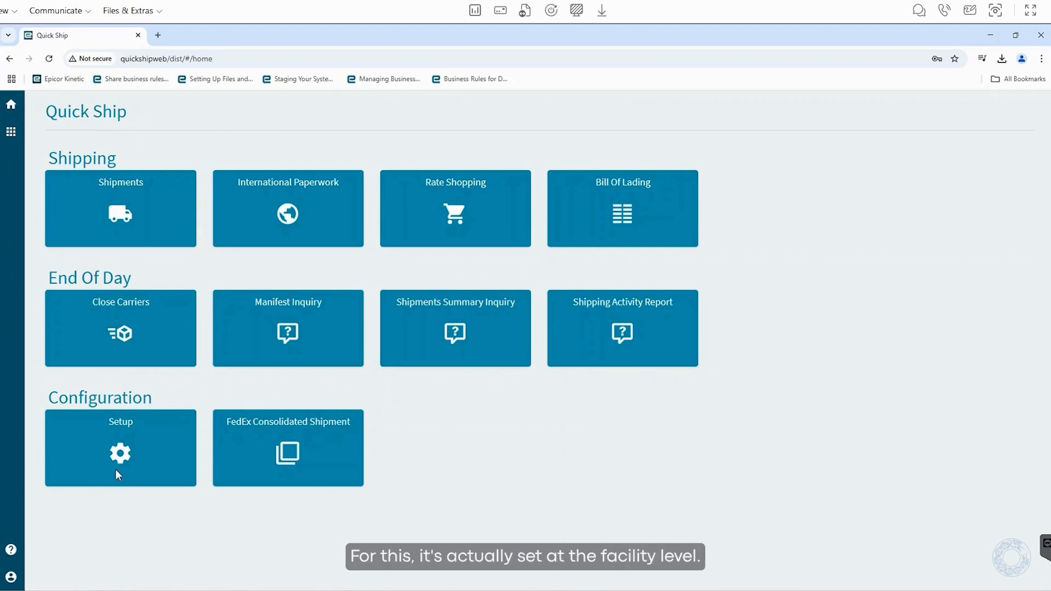
Step: Open the UPS carrier record for editing in the Default facility's carrier information
click(121, 453)
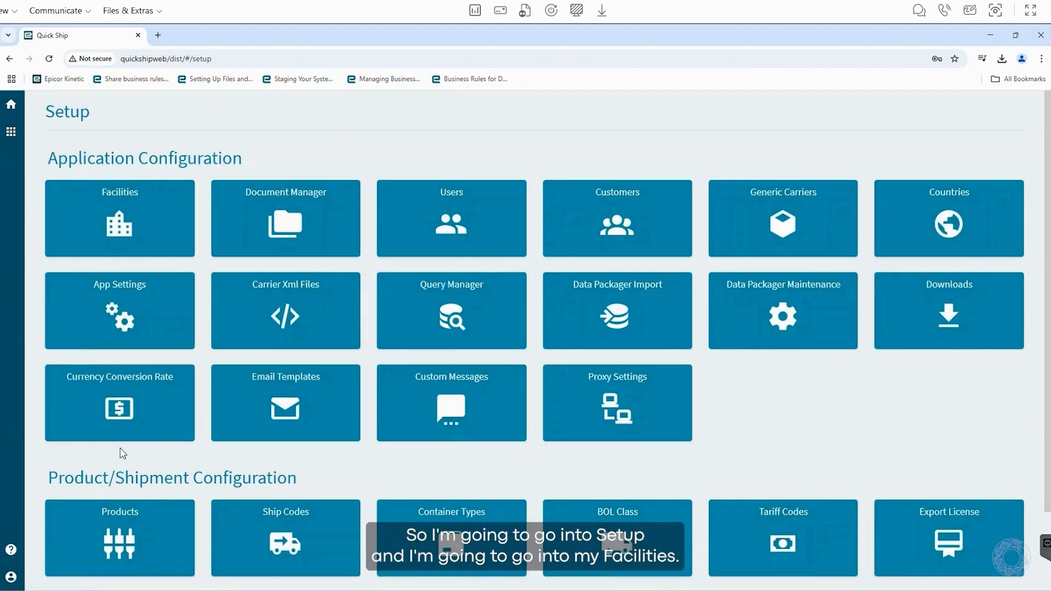
click(123, 208)
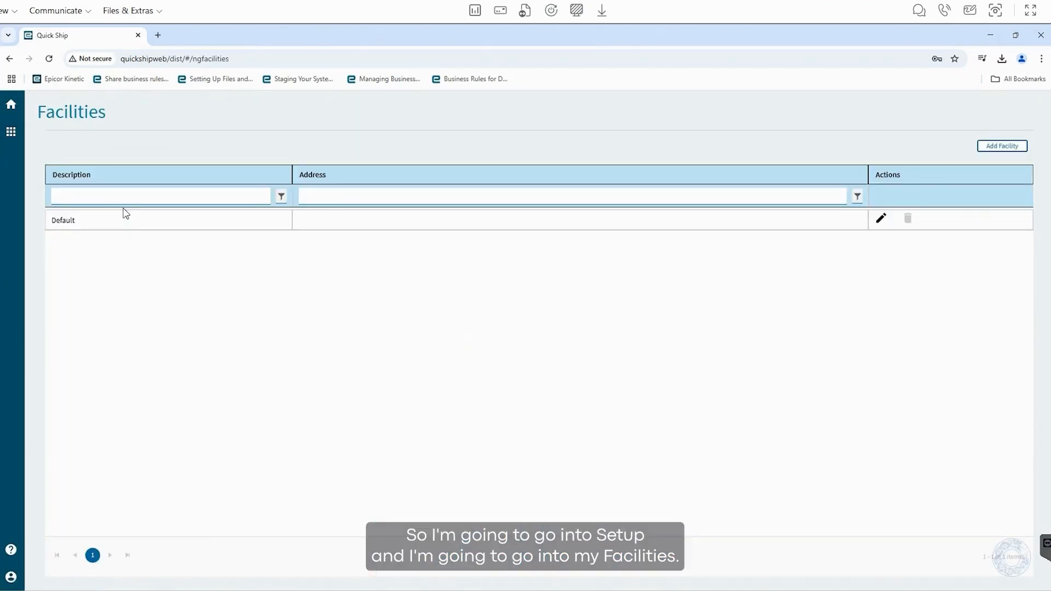
click(879, 220)
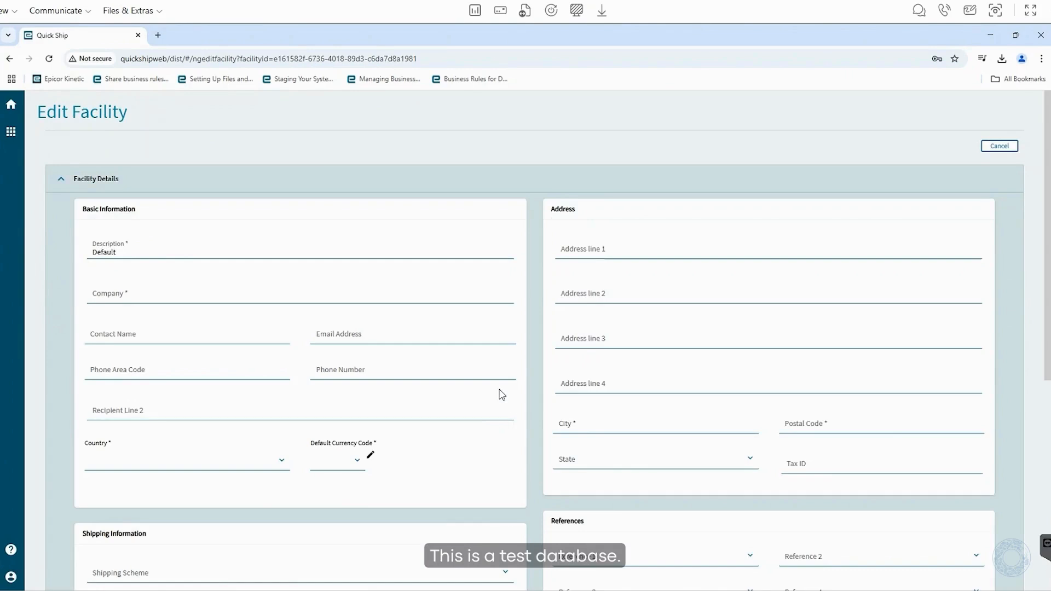
scroll(500, 394, down, 5)
scroll(500, 394, down, 1)
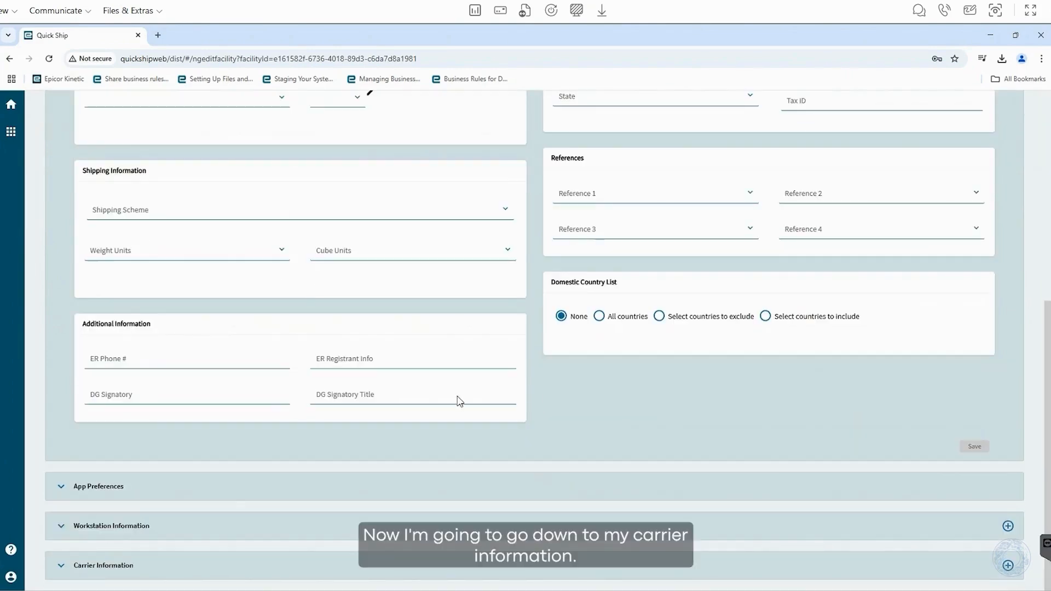
click(65, 567)
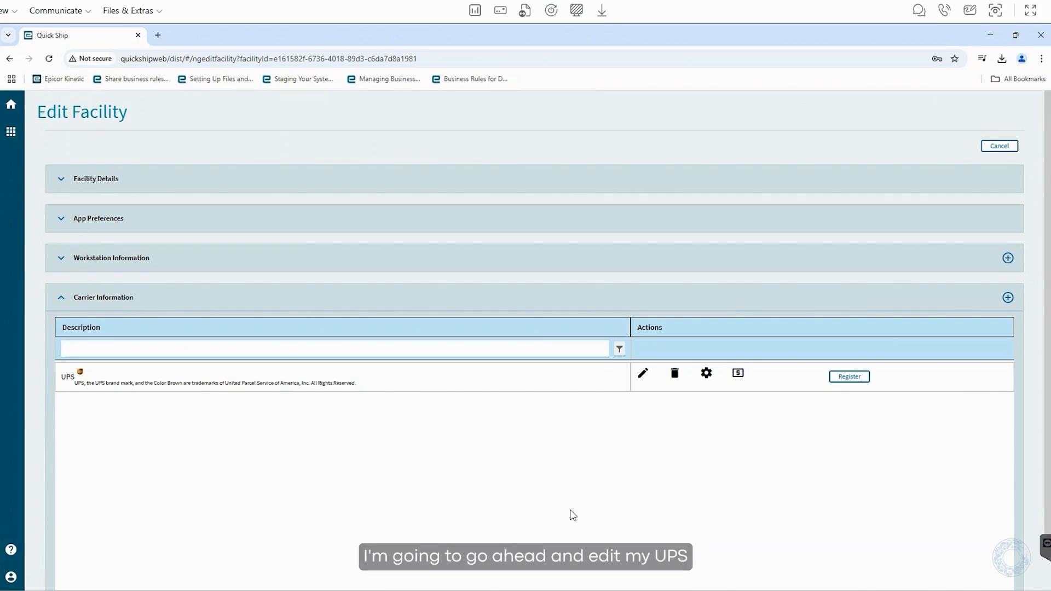
click(643, 375)
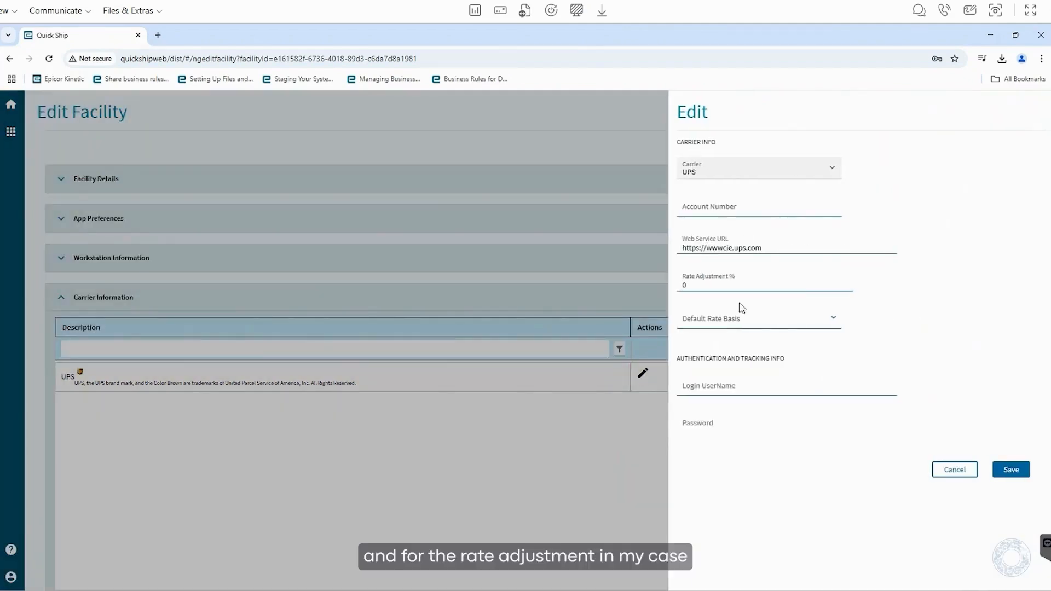
Step: Set the UPS rate adjustment to 20% and the default rate basis to Customer, and save the carrier
double_click(684, 285)
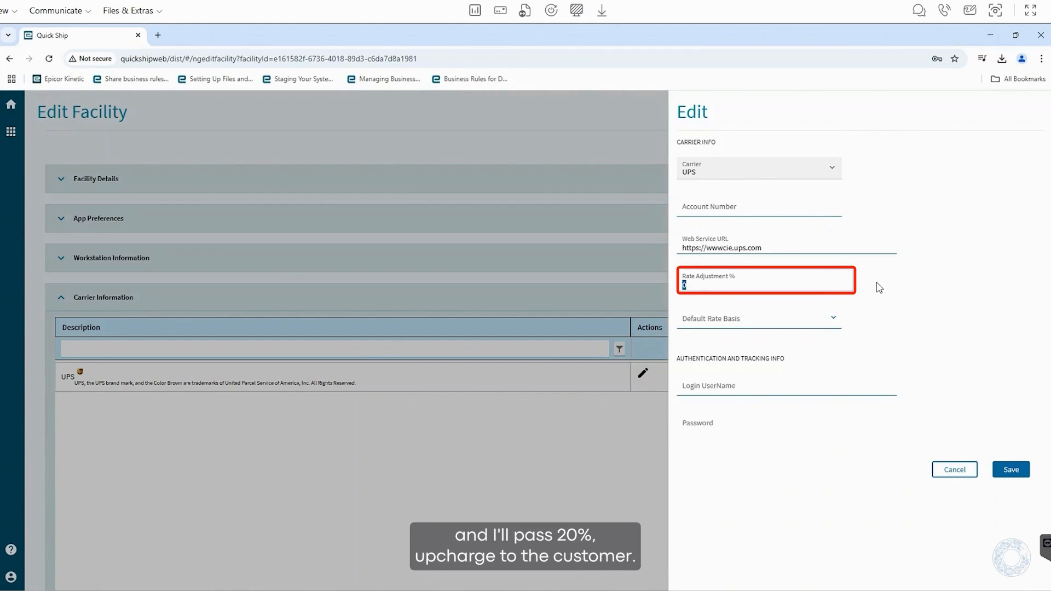
text(20)
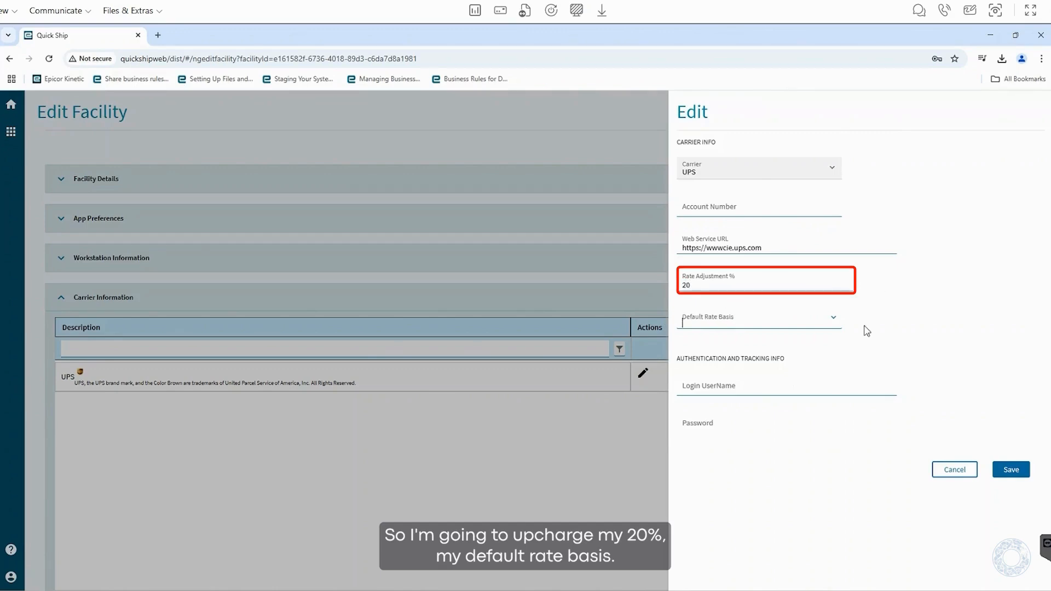
click(834, 320)
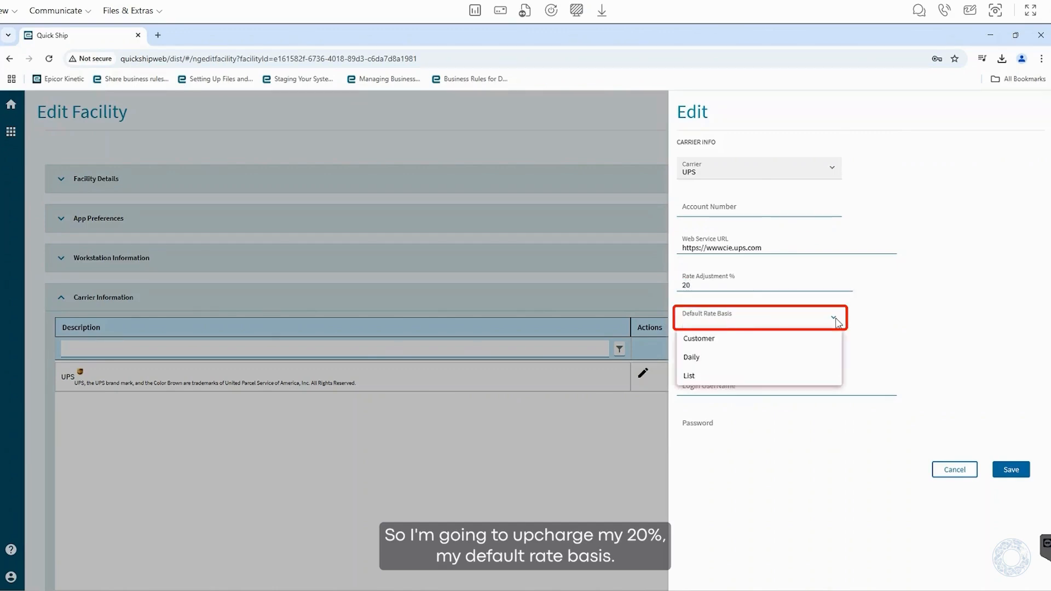
click(765, 346)
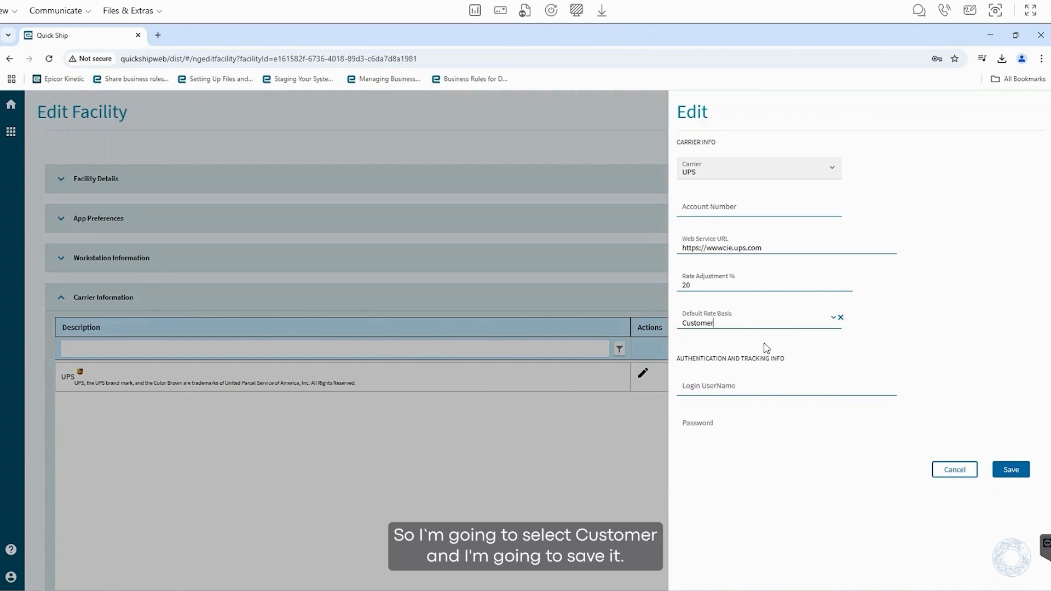
click(1011, 470)
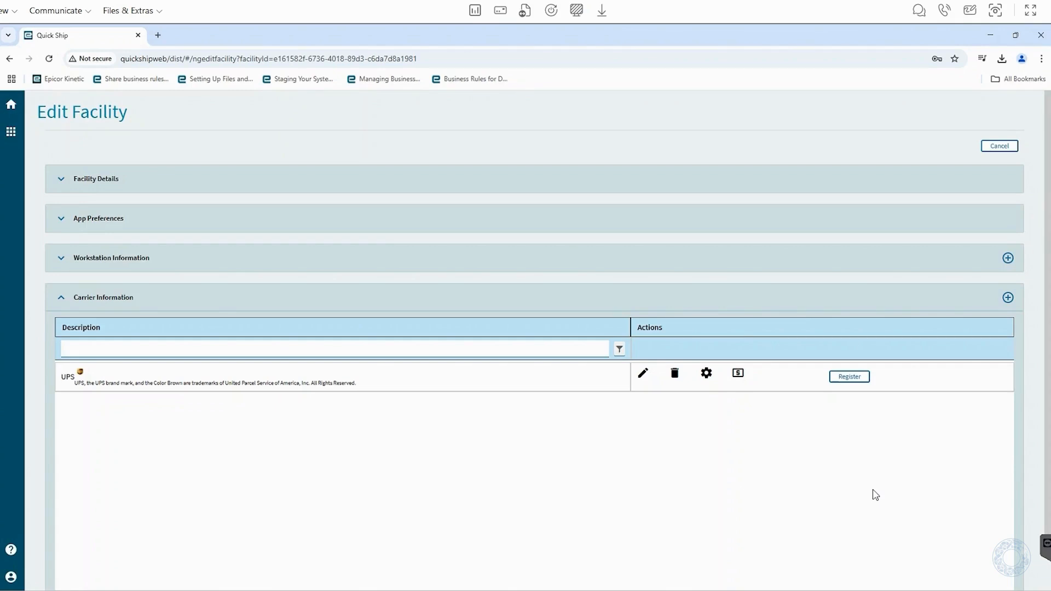
Step: Start a new application setting in the setup area and choose ExcludeUPSServiceChargesFromFreightAmt as the setting
click(10, 105)
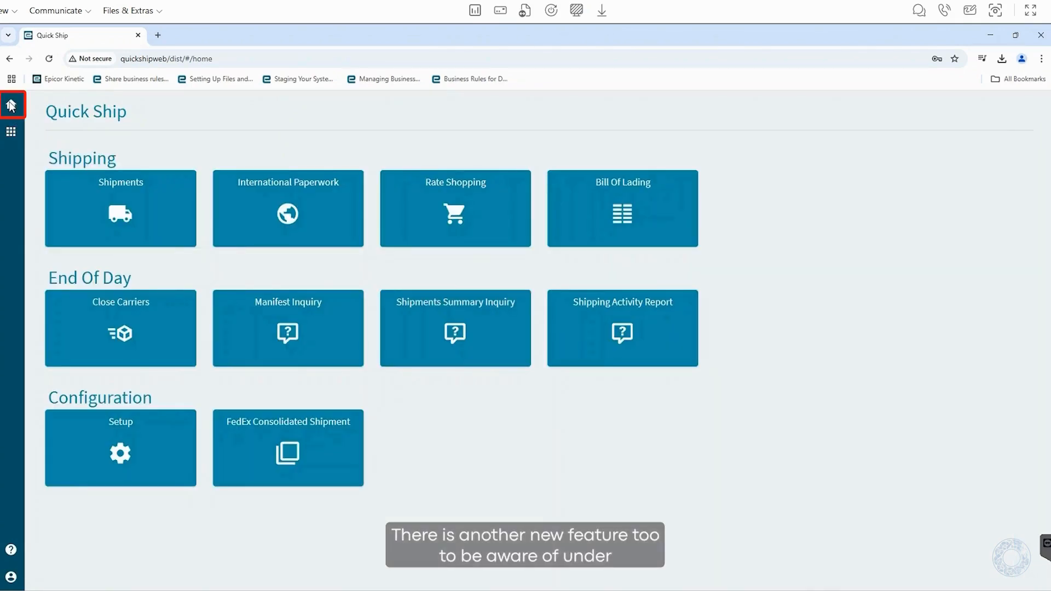
click(124, 446)
click(137, 295)
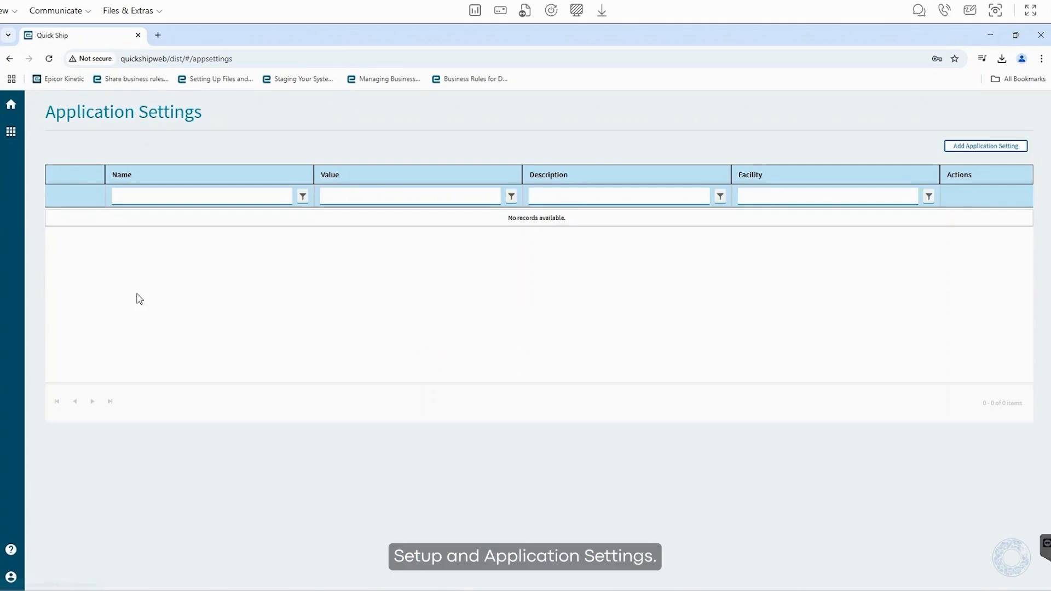
click(1006, 147)
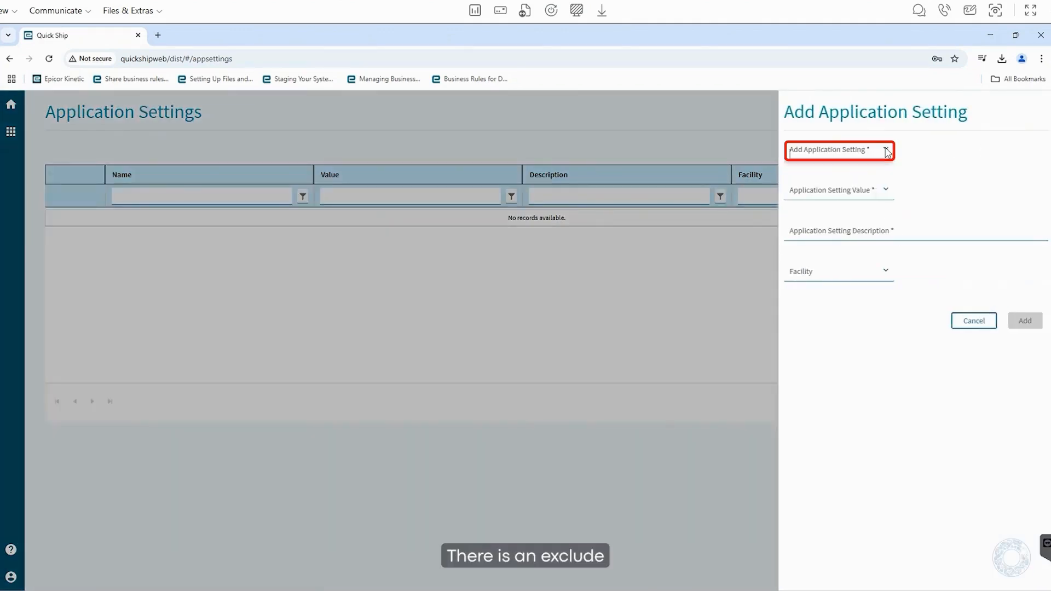
click(887, 152)
scroll(865, 235, down, 3)
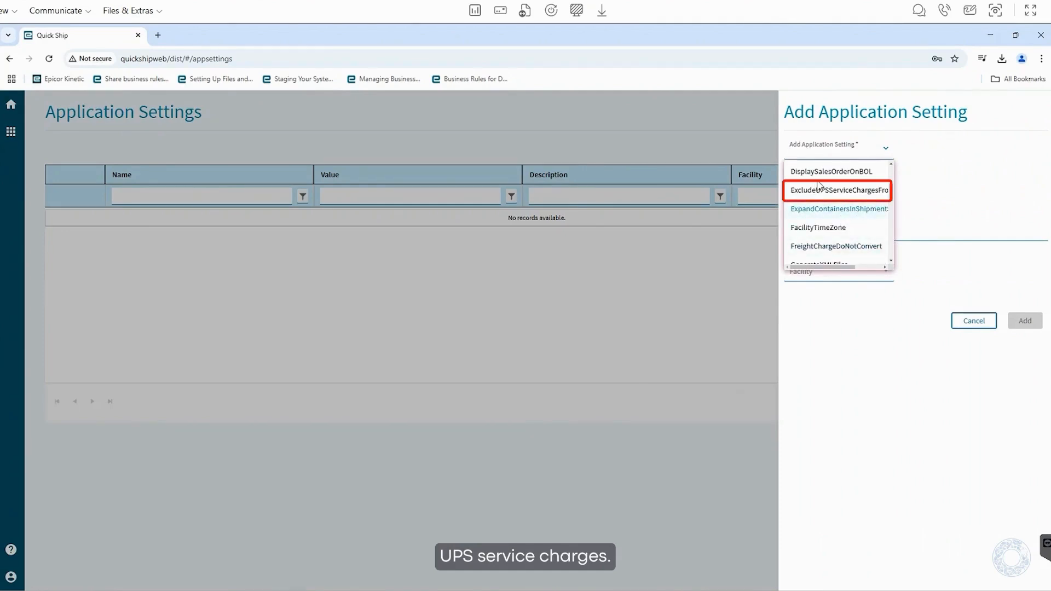
click(843, 192)
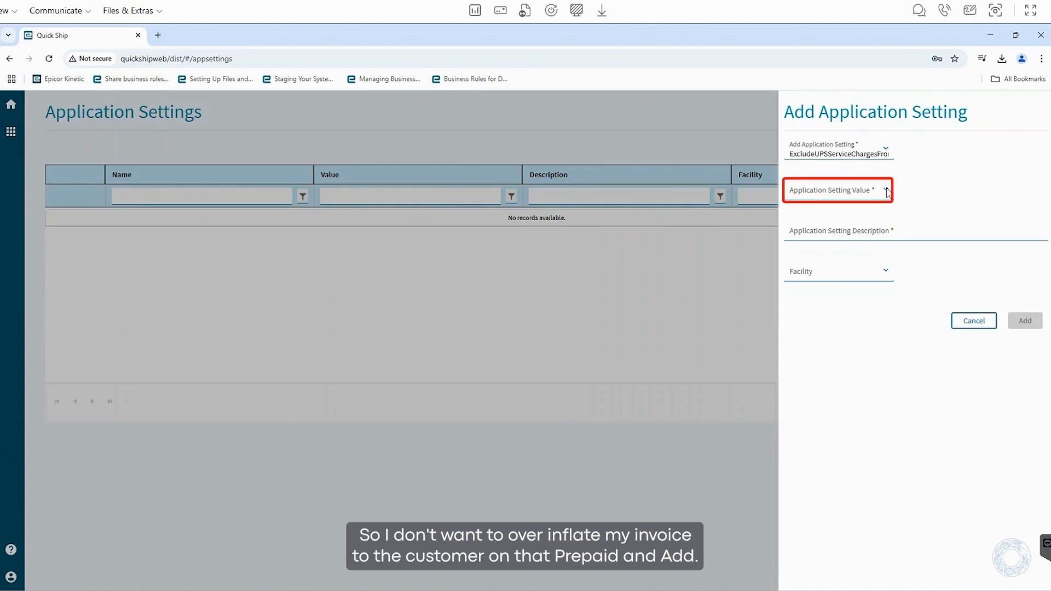
Step: Give the setting the value true, the description "Exclude UPS Service Charges" and the Default facility, and add it
click(887, 193)
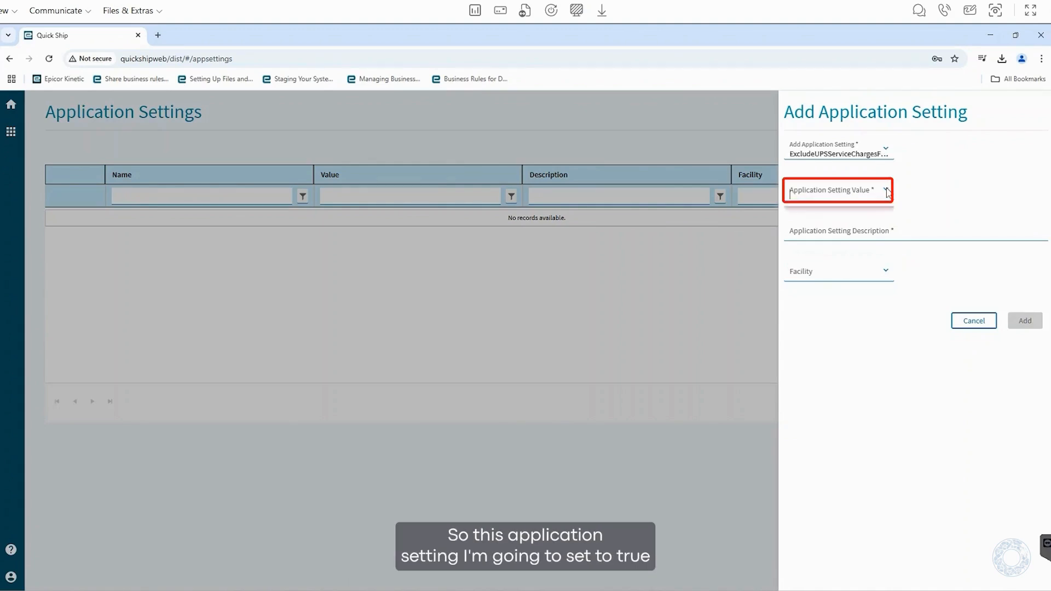
click(831, 213)
click(811, 236)
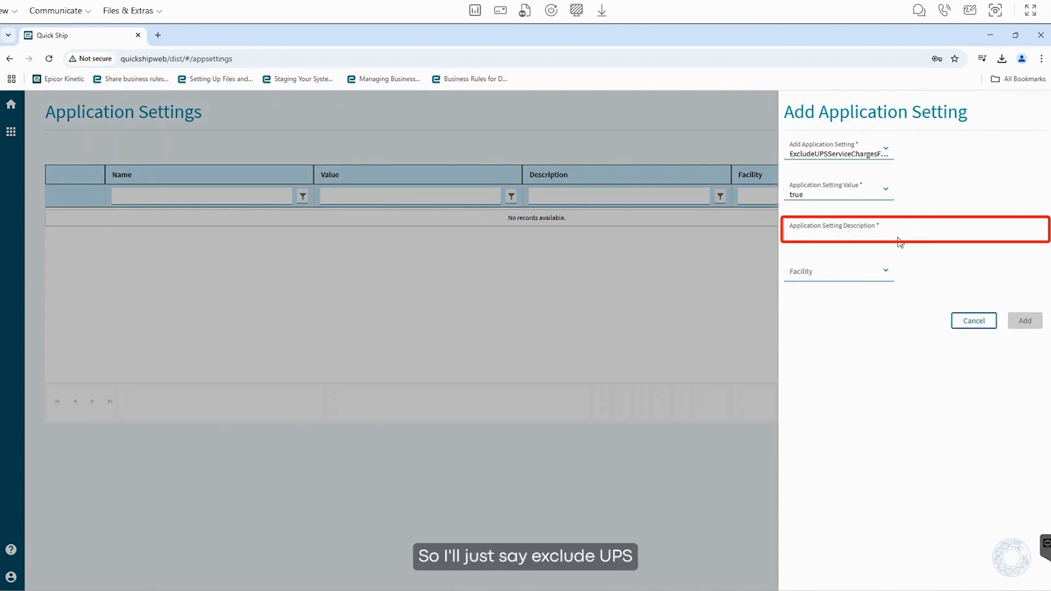
text(Exclude)
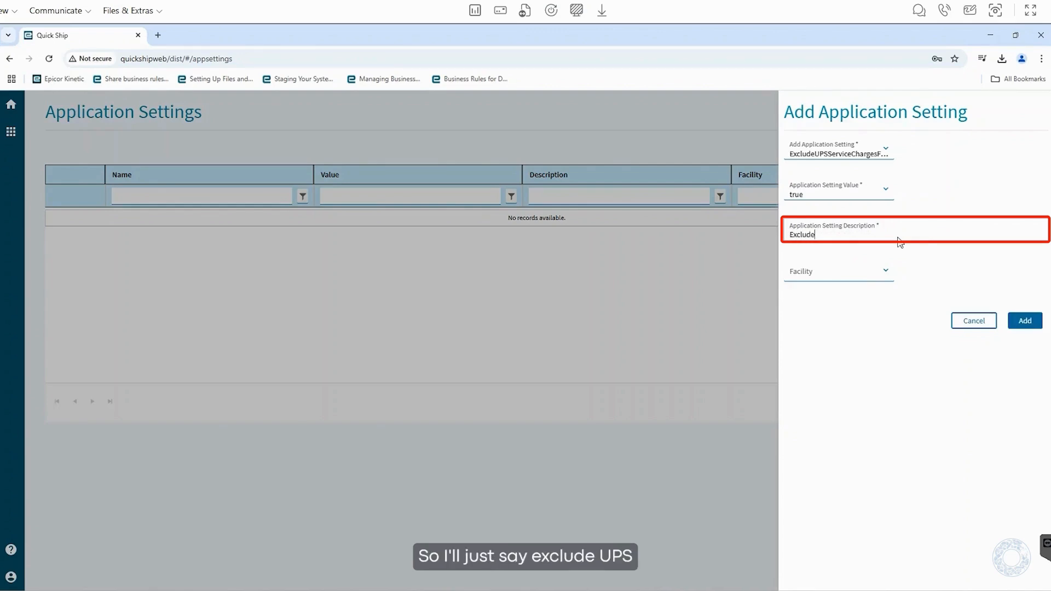
text( UPS Service Charges)
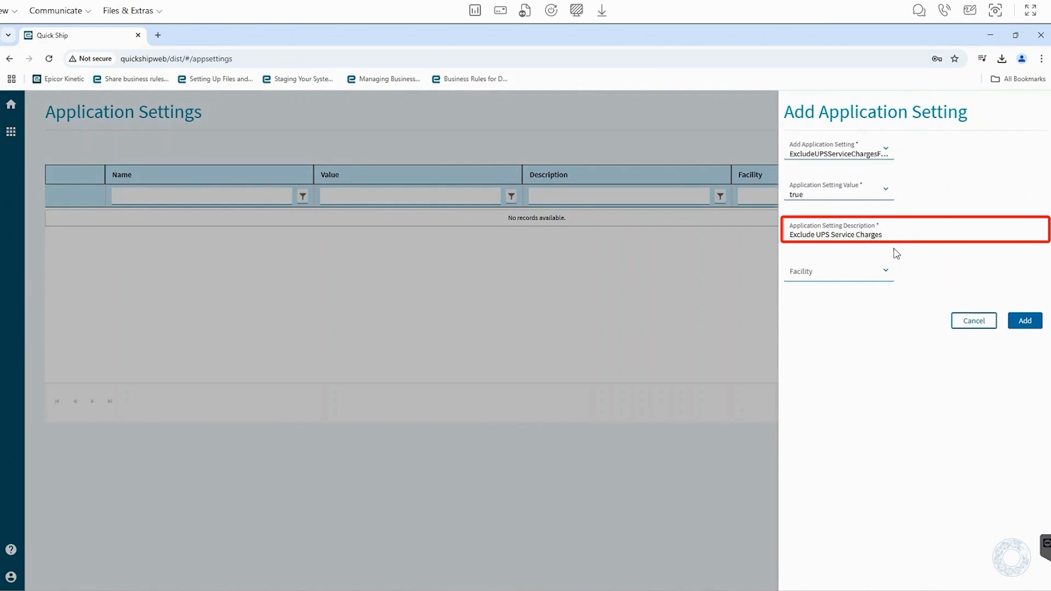
click(887, 272)
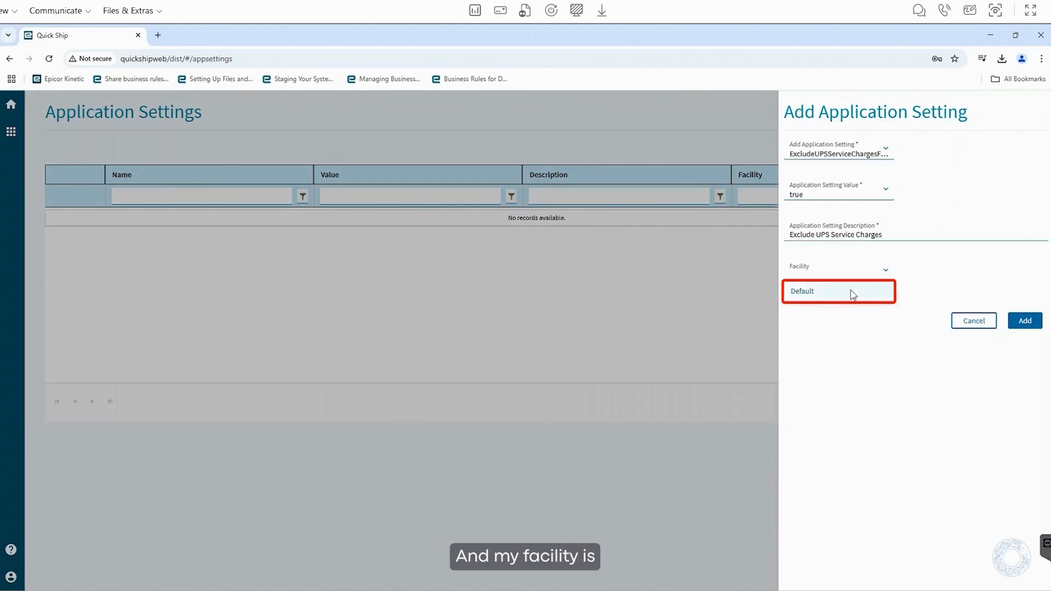
click(832, 292)
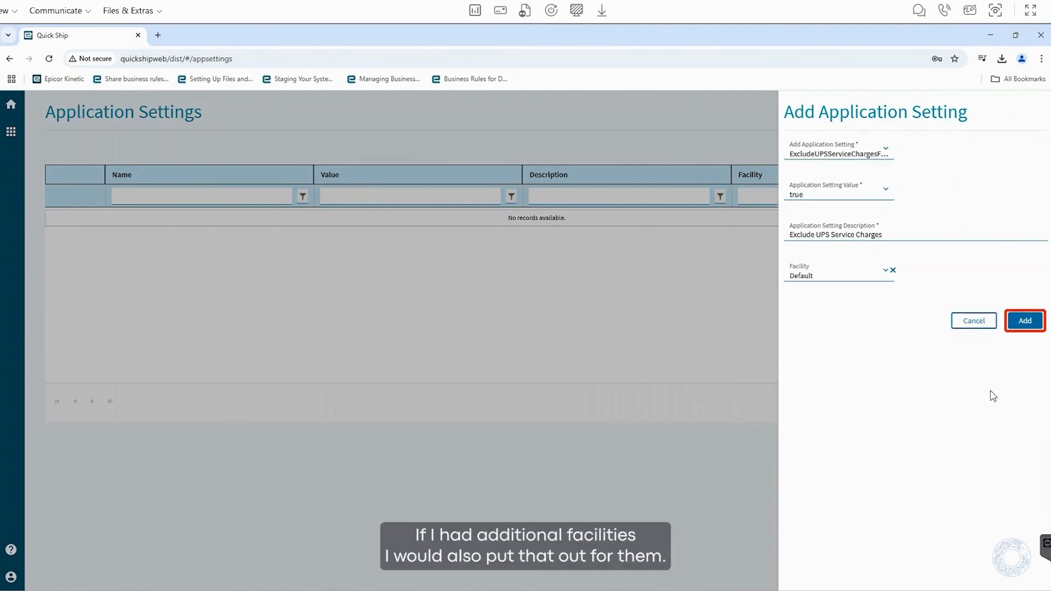
click(1022, 321)
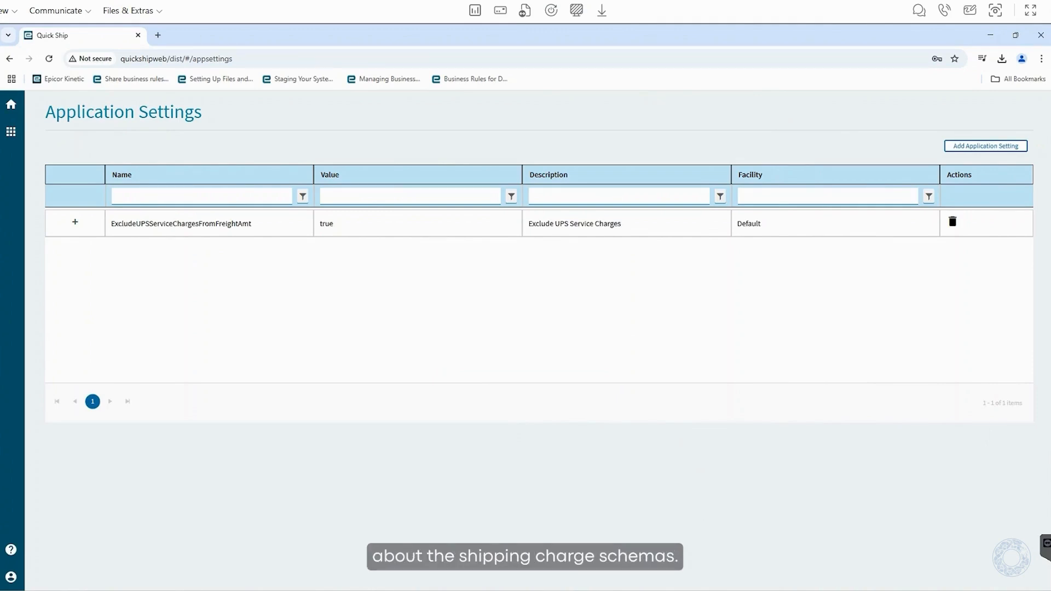
Step: Add a shipping charge scheme named "Lift Gate" in the product/shipment configuration
click(11, 105)
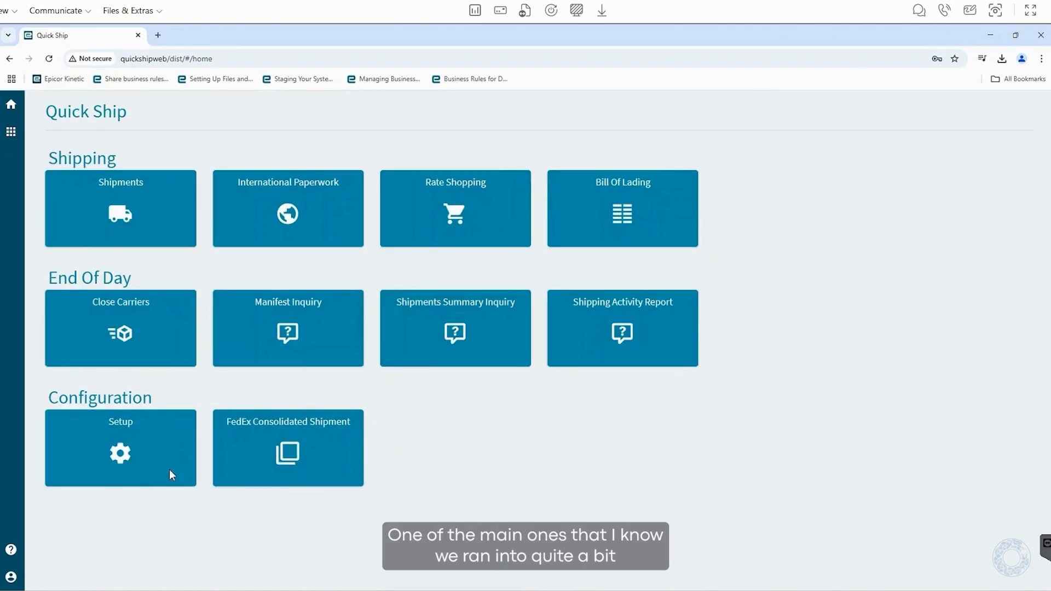
click(141, 435)
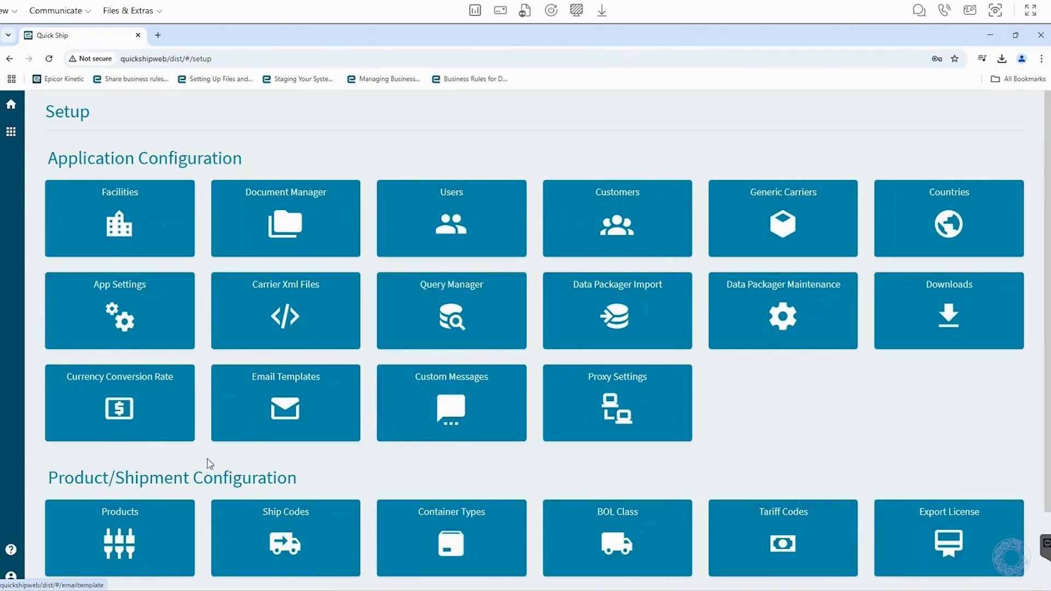
scroll(207, 465, down, 2)
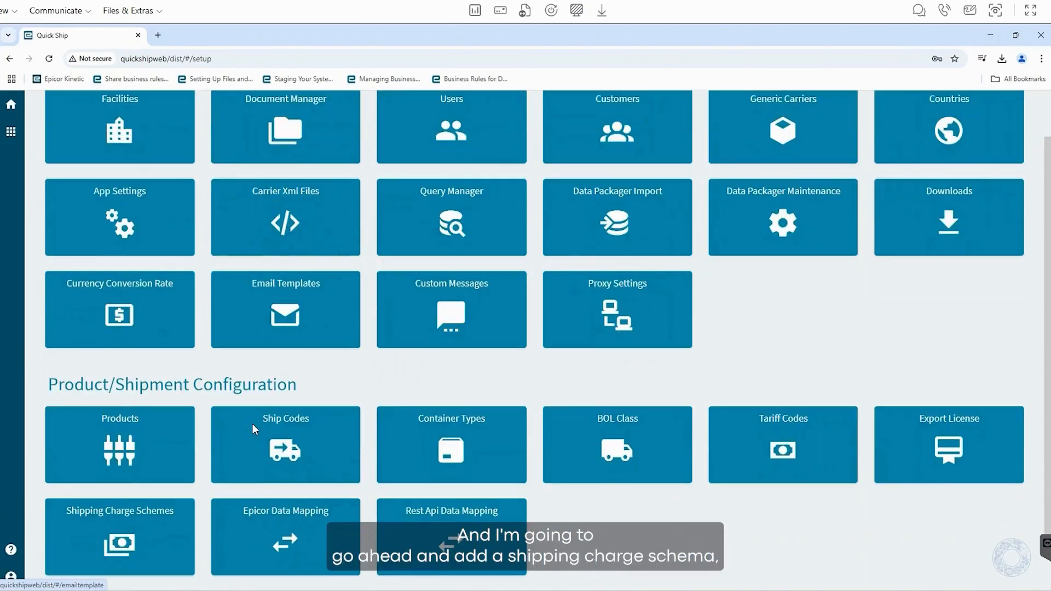
click(102, 541)
click(591, 114)
click(564, 155)
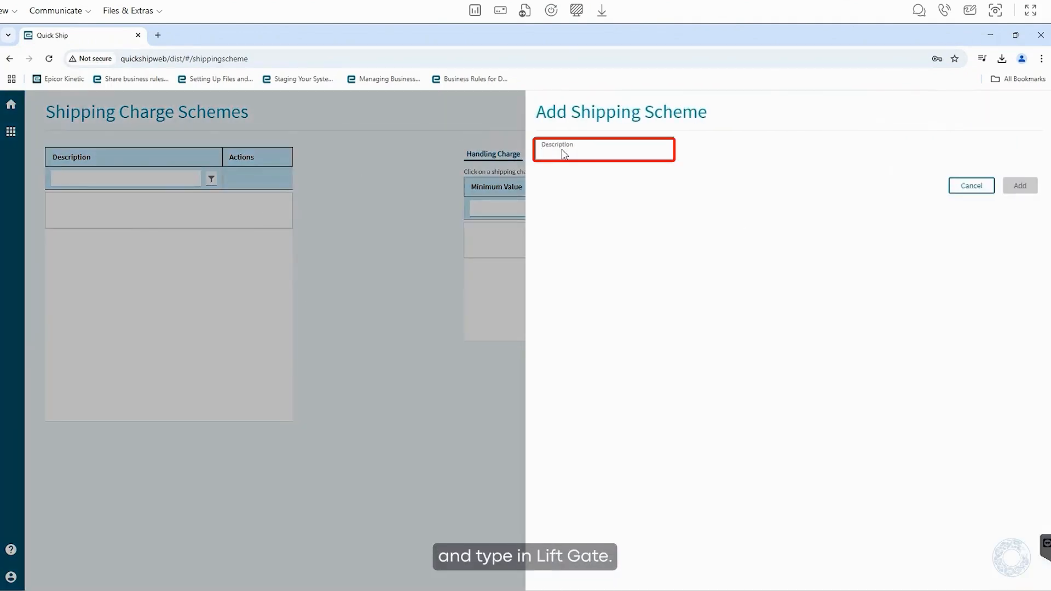
text(Lift Gate)
click(1019, 186)
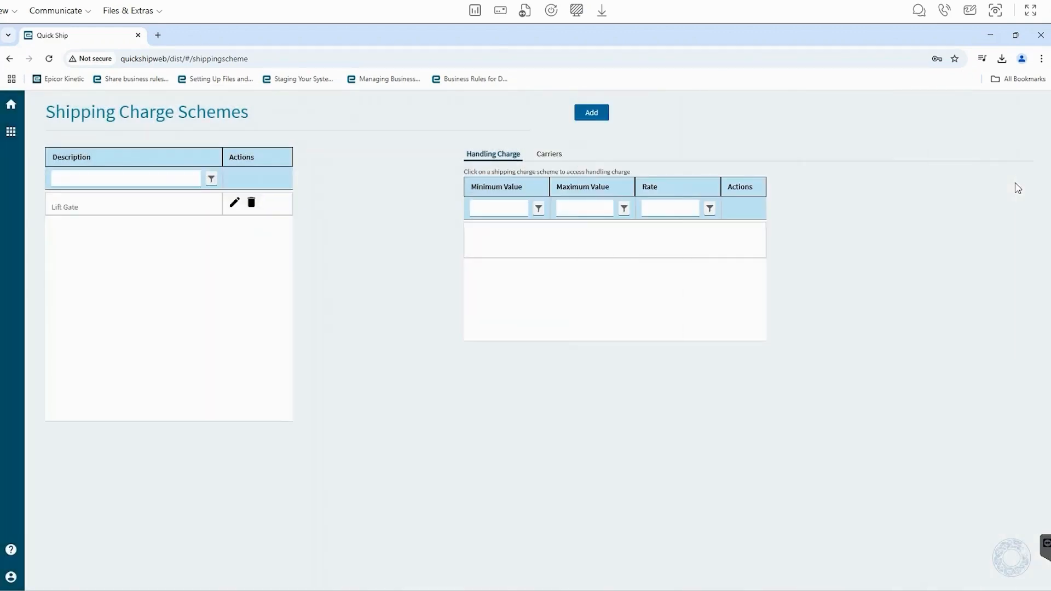
Step: Add a handling charge to the Lift Gate scheme with minimum value 0, maximum value 99999 and rate 50
click(77, 209)
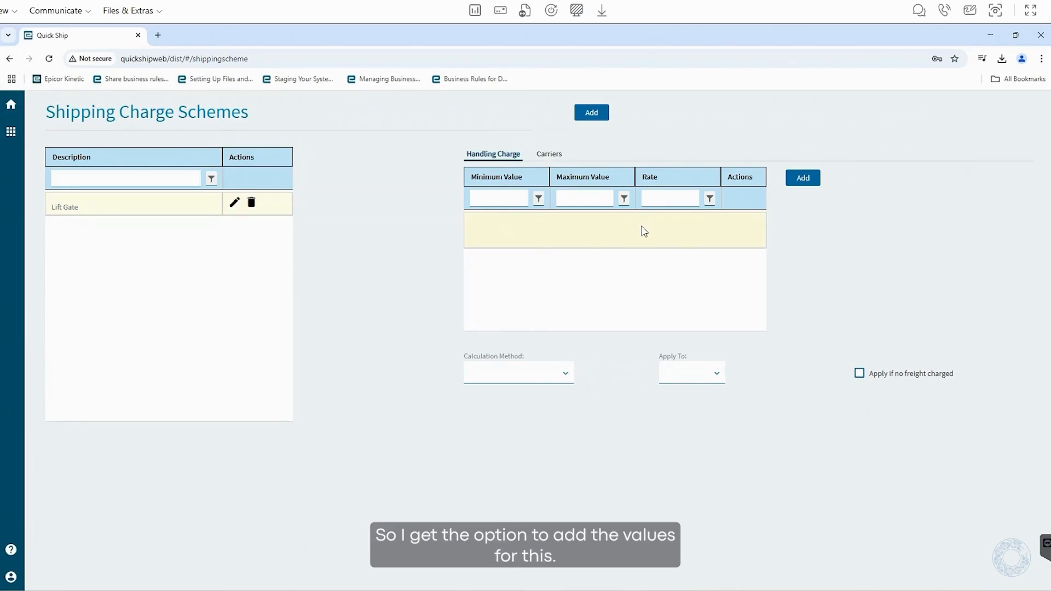
click(803, 179)
click(620, 156)
click(841, 159)
text(99999)
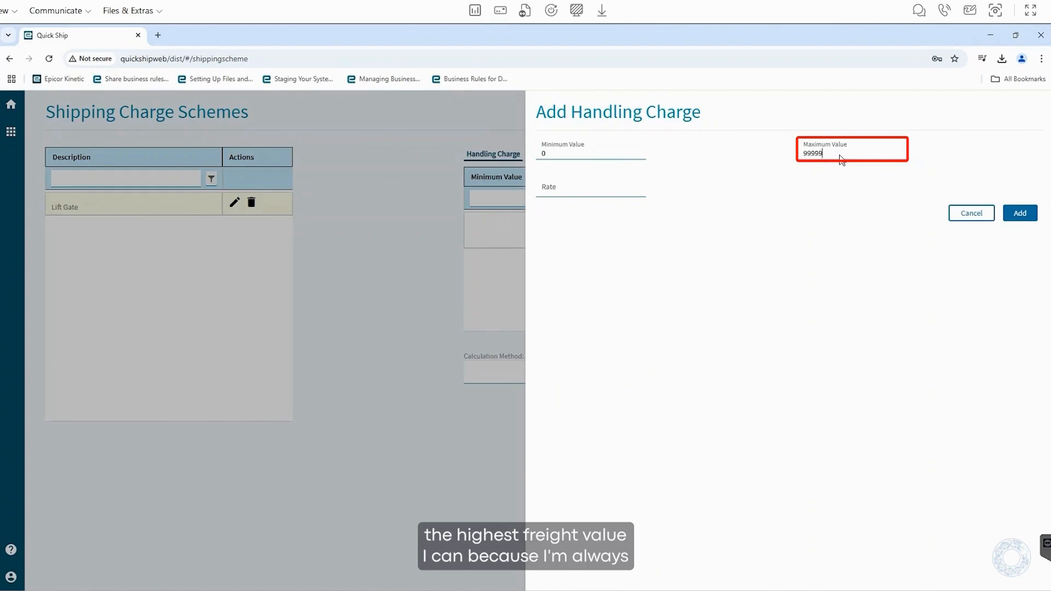
key(Tab)
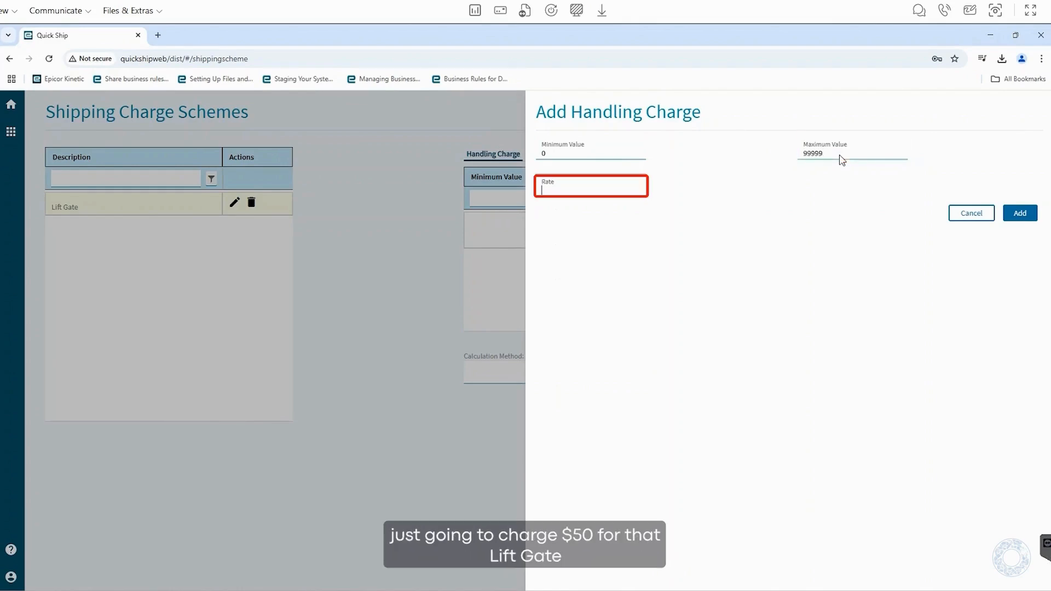
text(50)
click(1034, 217)
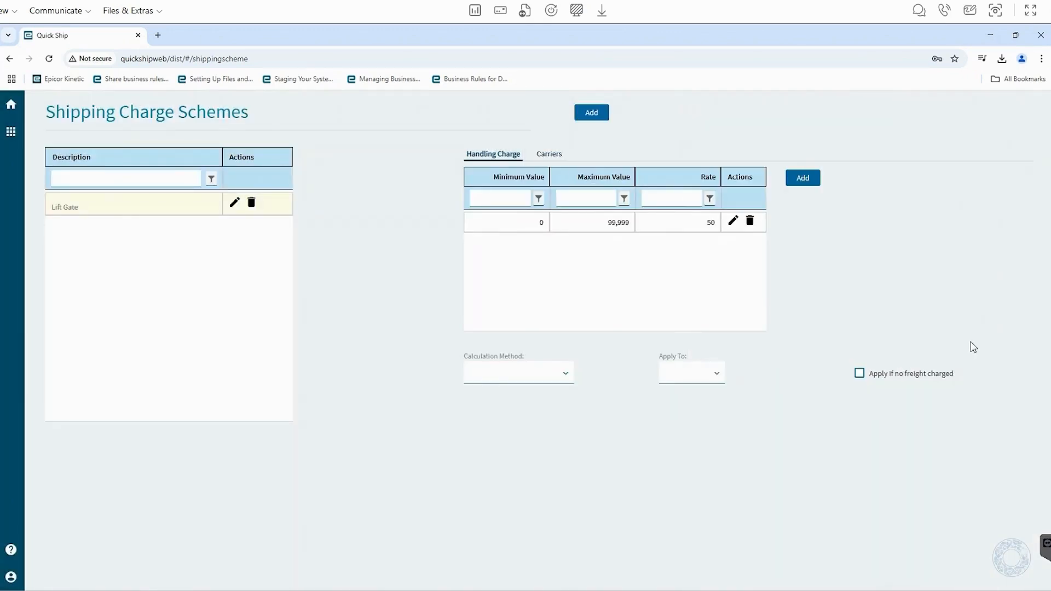
Step: Set the Lift Gate scheme's calculation method to Rate by Freight Amount and apply it to Shipment
click(568, 376)
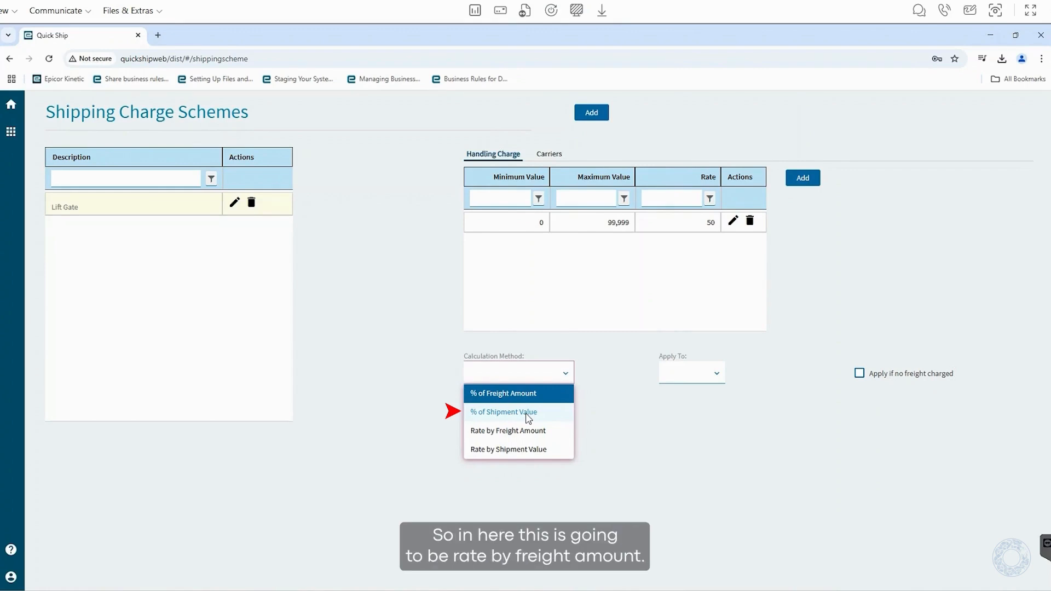
click(538, 432)
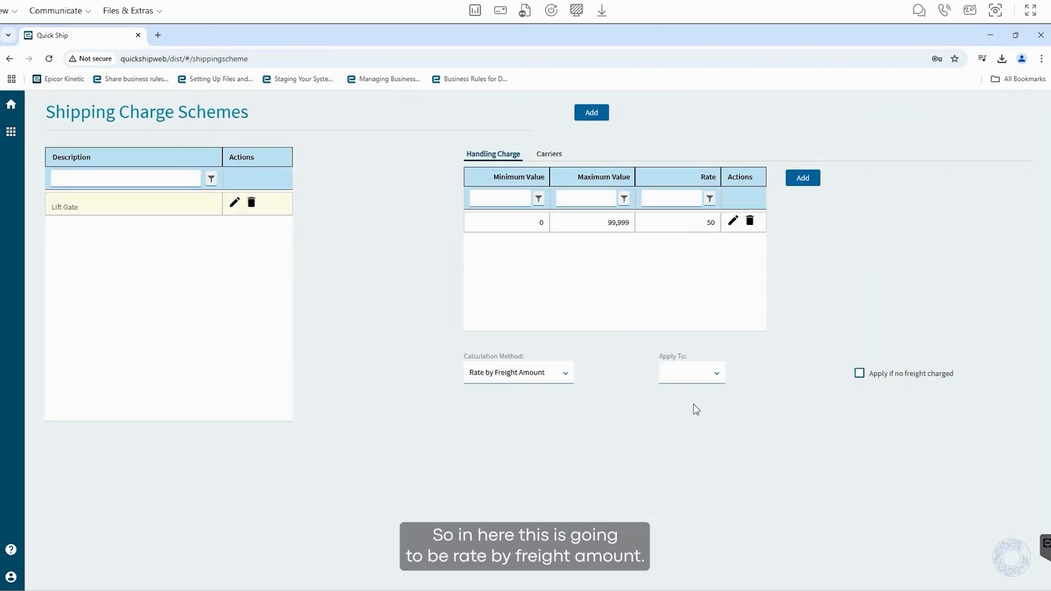
click(716, 375)
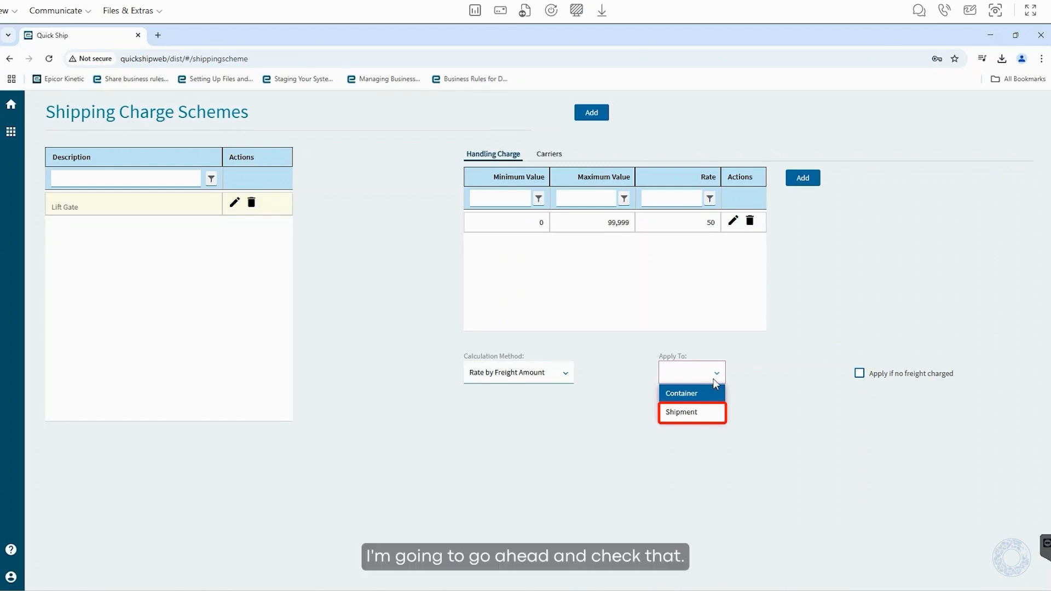
click(692, 414)
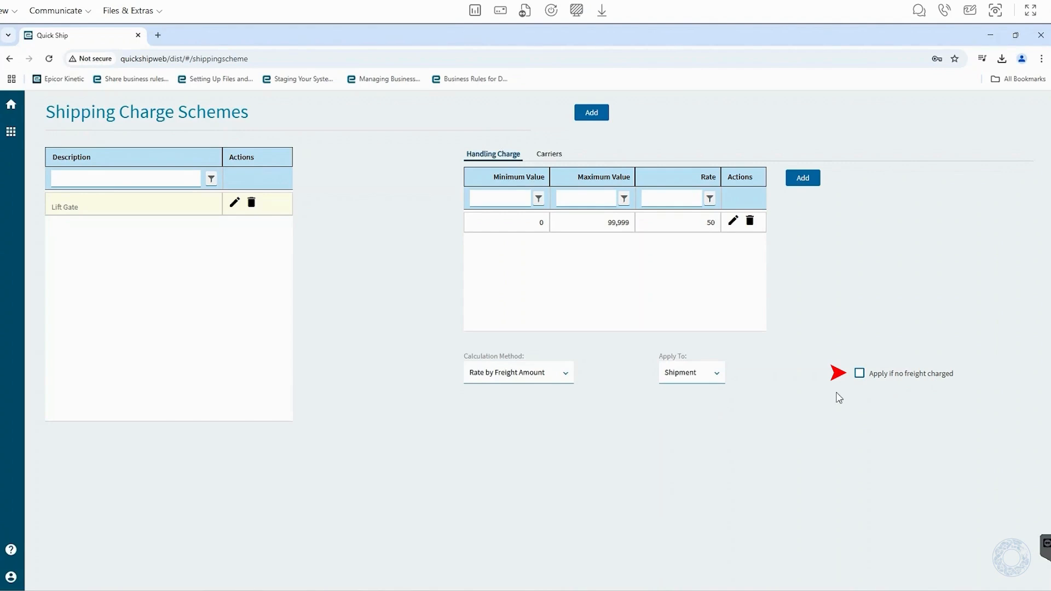
click(751, 391)
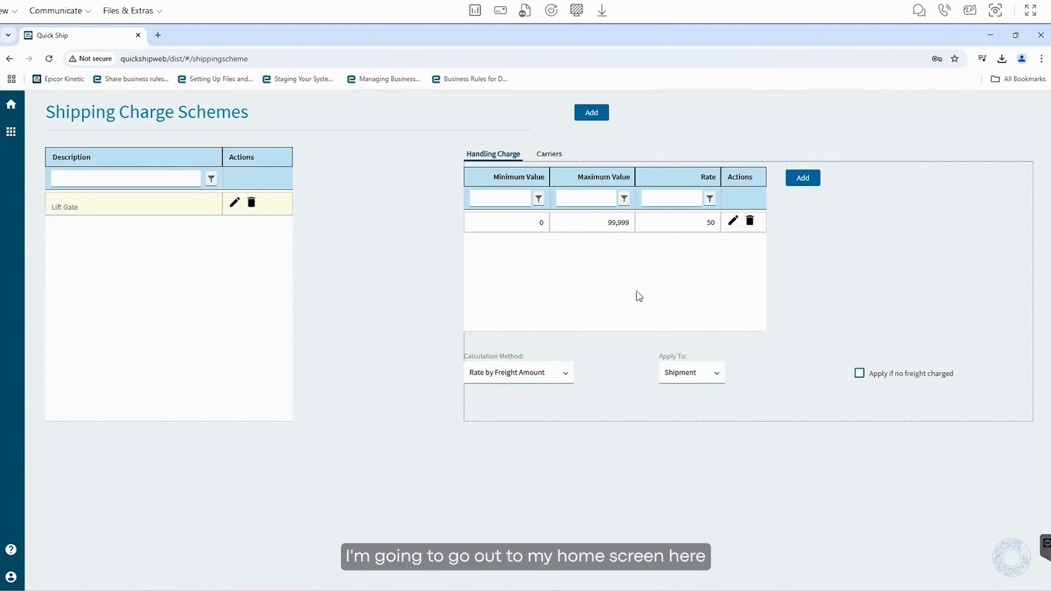
Step: Assign the Lift Gate shipping charge scheme to the first customer in the setup area's customer list and save the record
click(11, 105)
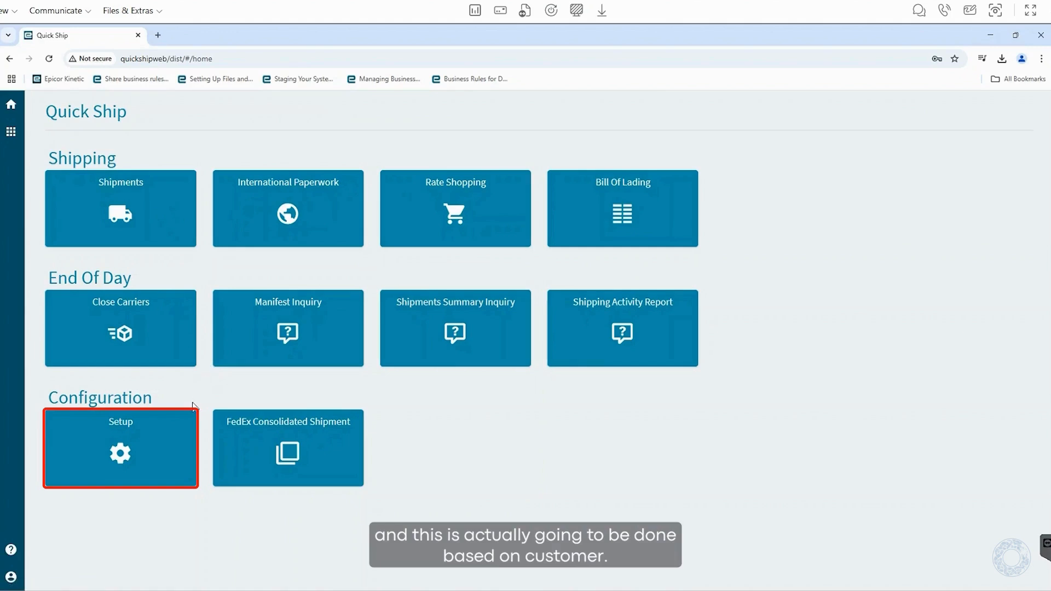
click(142, 431)
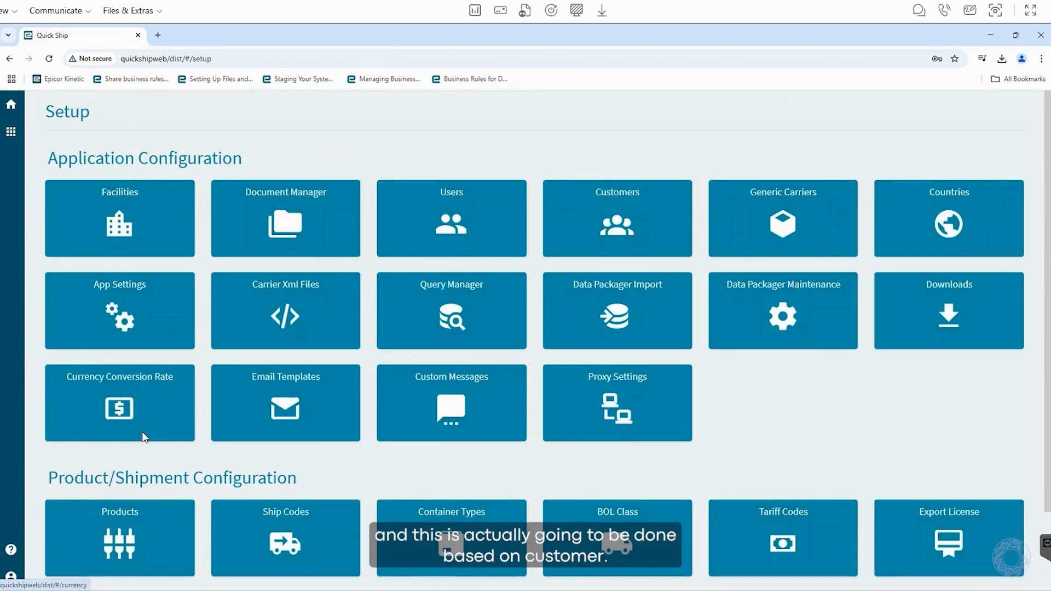
click(621, 220)
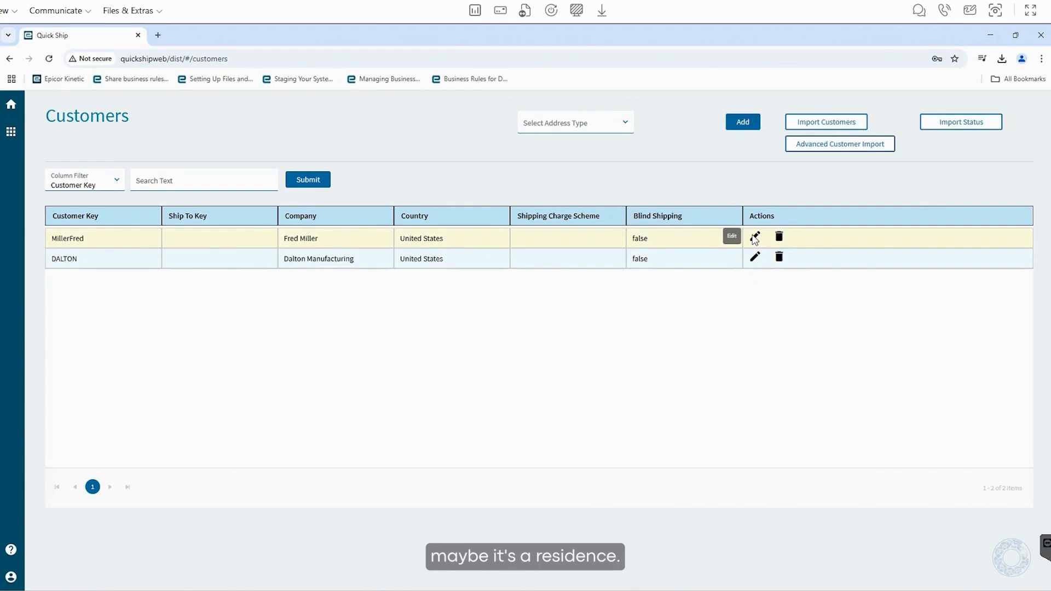
click(754, 238)
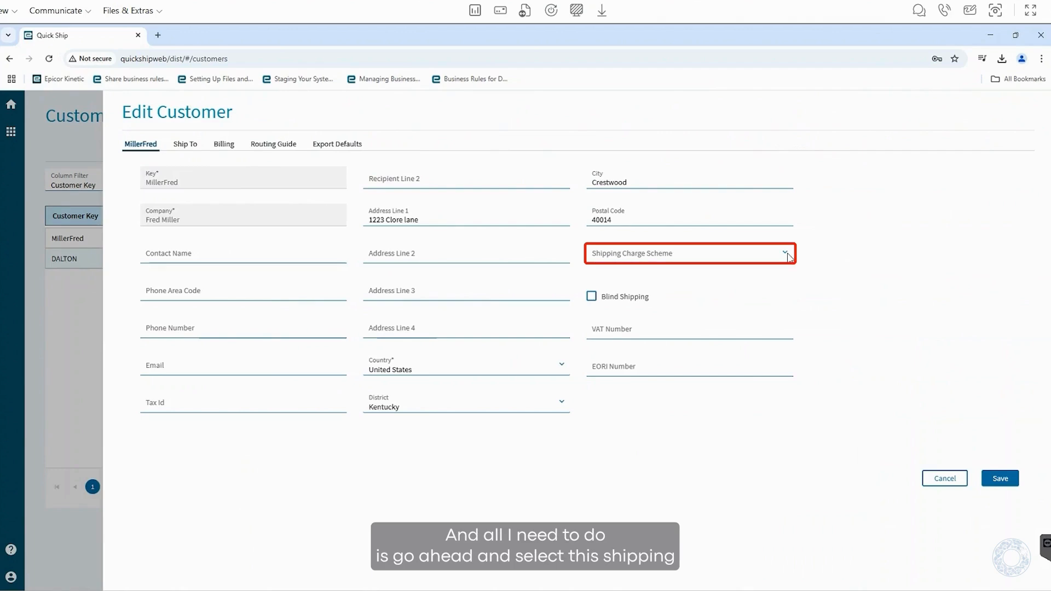
click(786, 253)
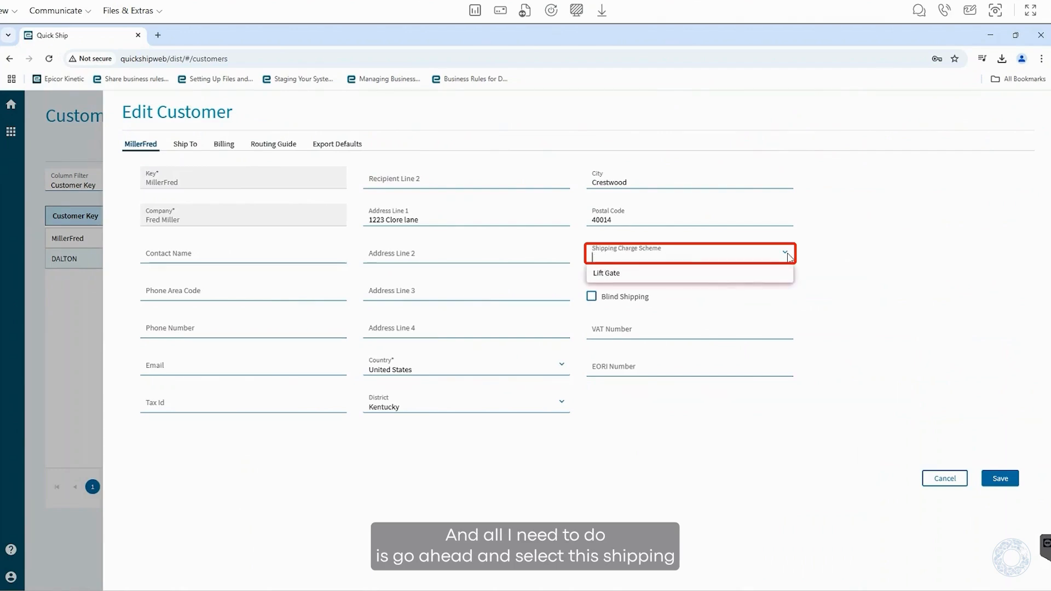
click(606, 278)
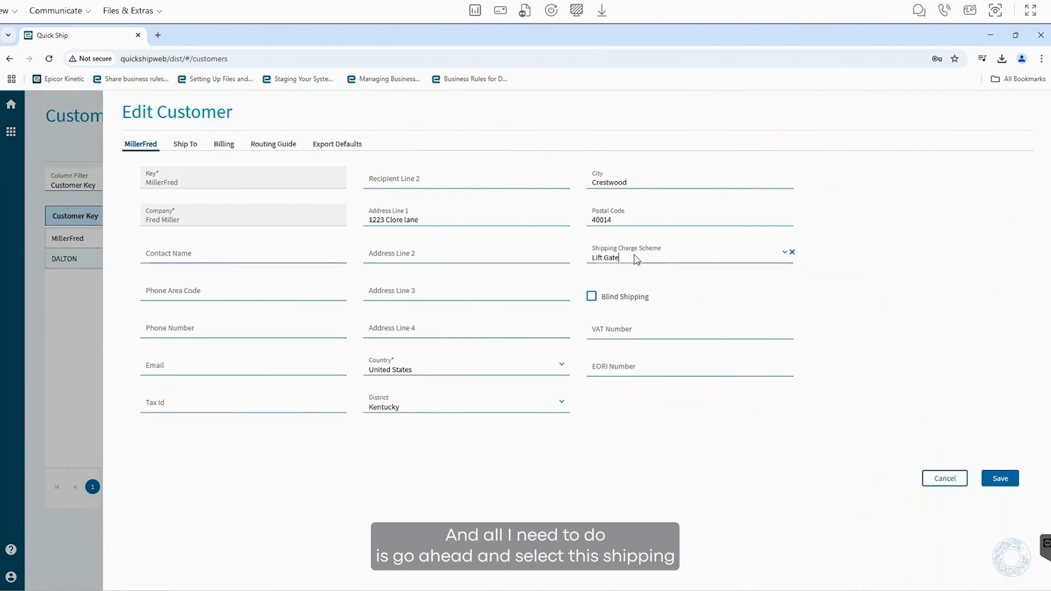
click(1000, 478)
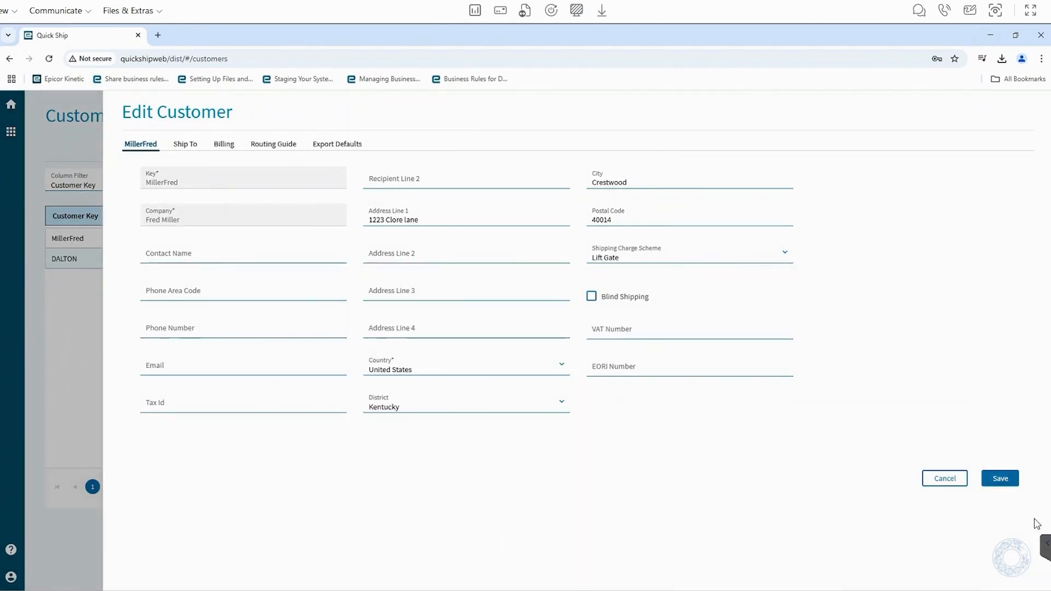
click(924, 479)
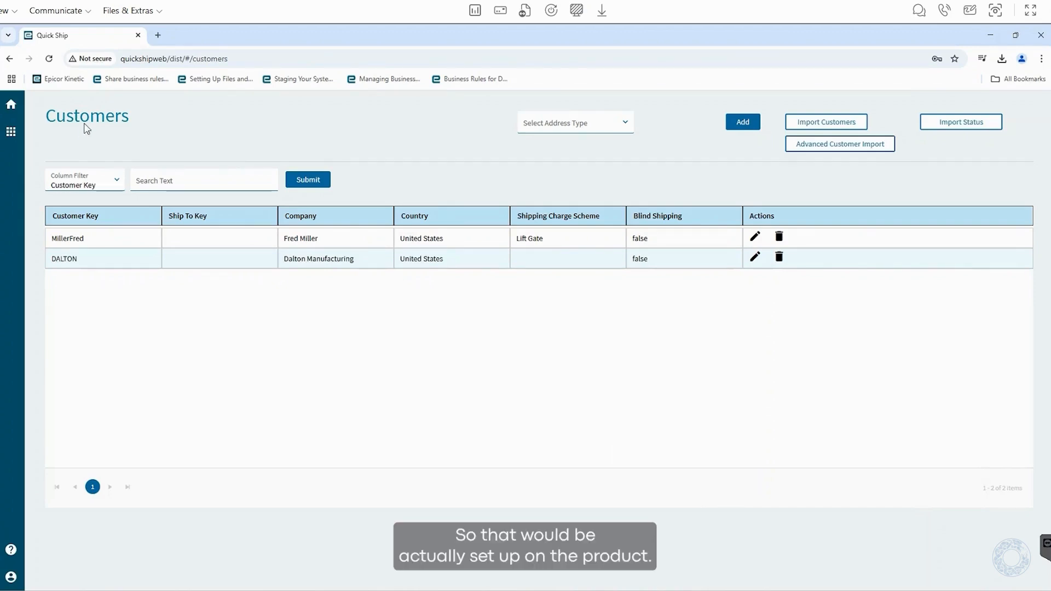
Step: Open product CV-8400 (Conveyor System) from the setup area for editing and show its product shipping charges
click(10, 105)
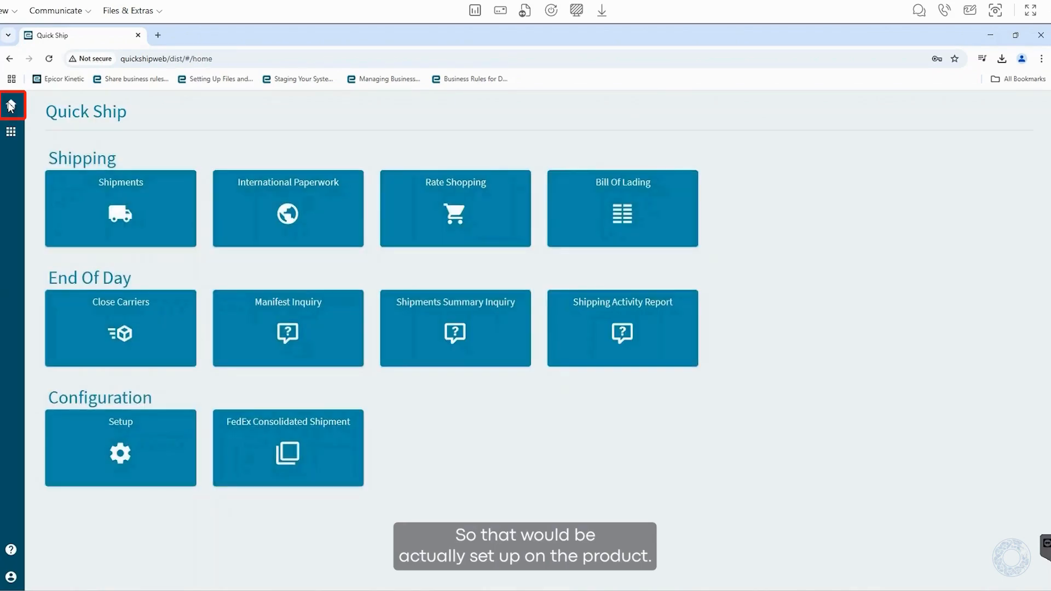
click(133, 468)
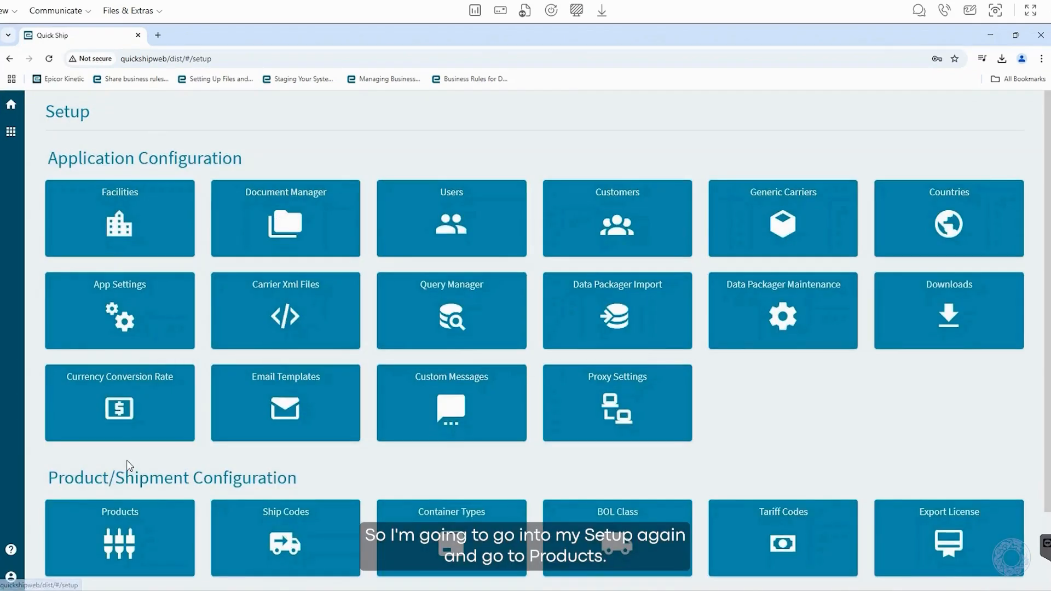
click(140, 517)
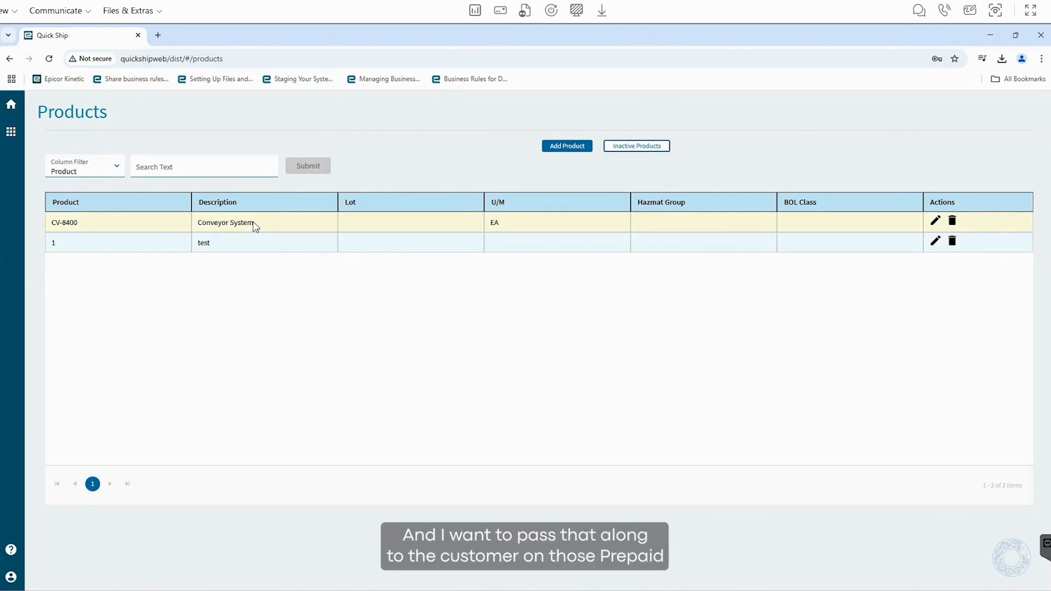
click(934, 221)
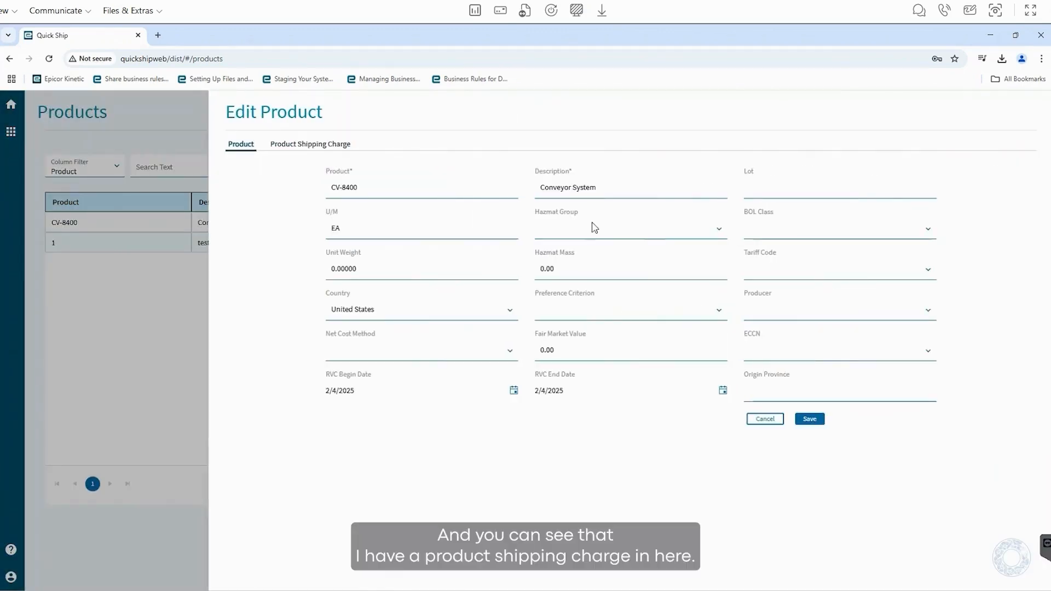
click(312, 145)
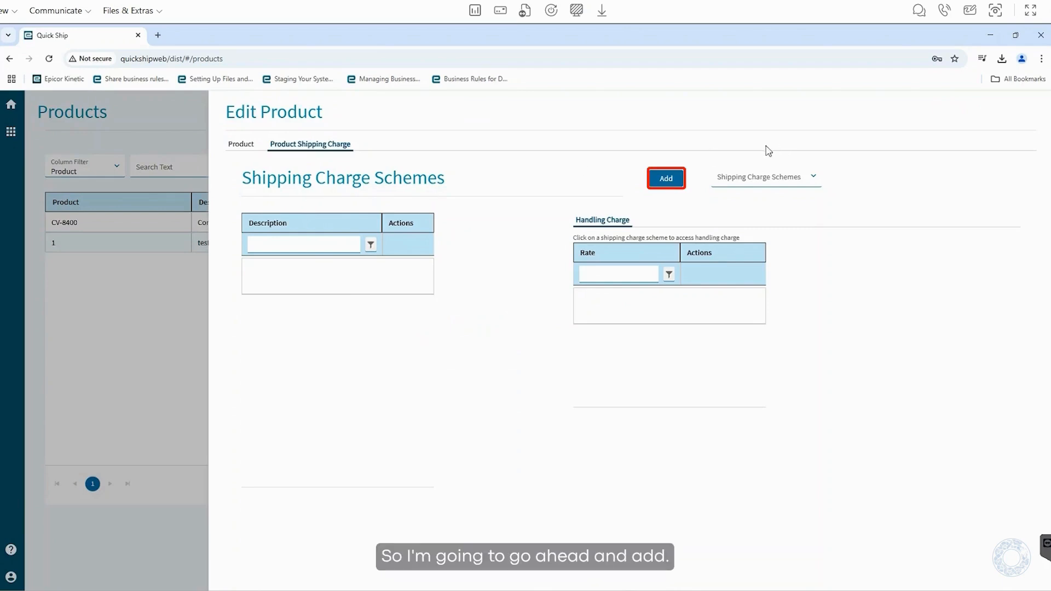
Step: Add a shipping charge scheme with the description "Oversized/Overlength" to product CV-8400
click(664, 180)
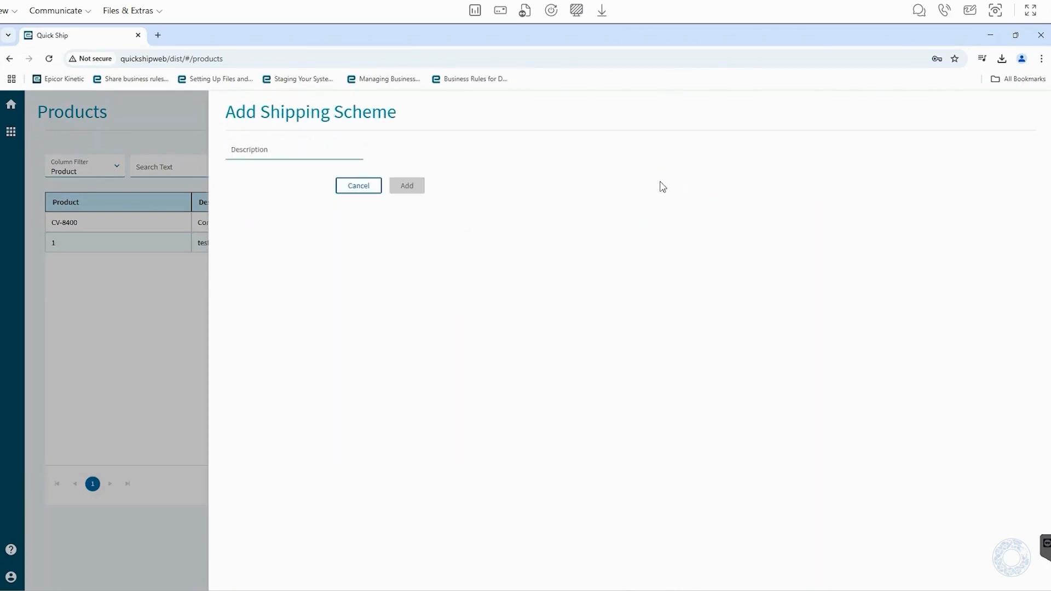
click(266, 157)
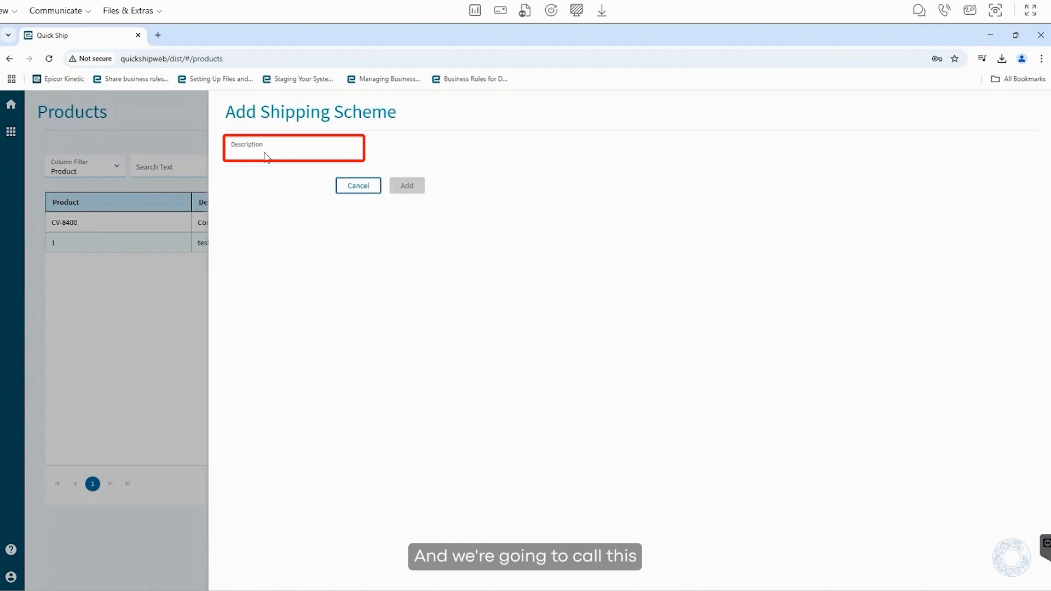
text(Oversized/Overlen)
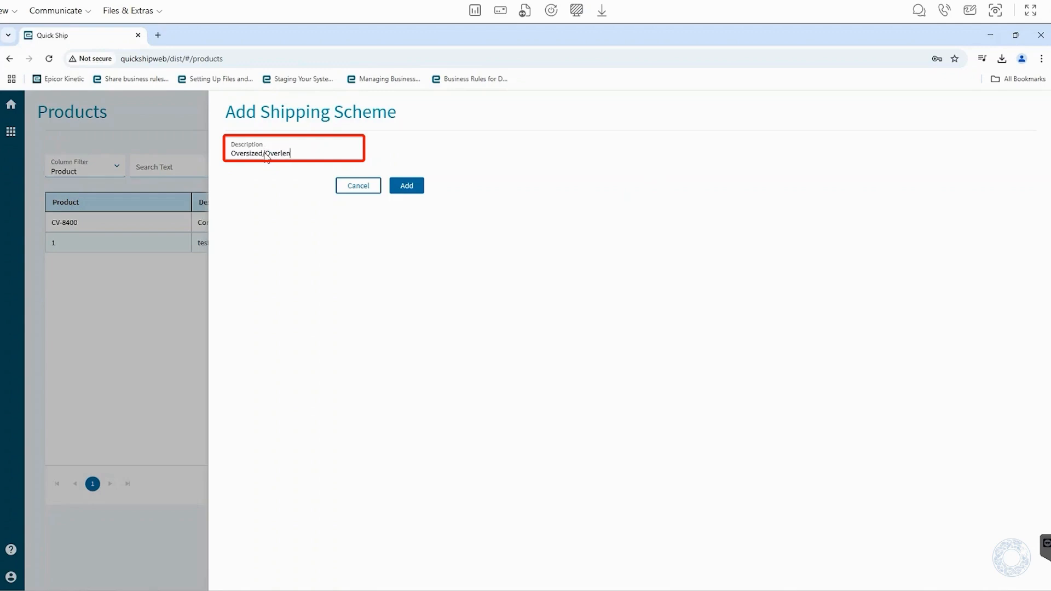
text(gth)
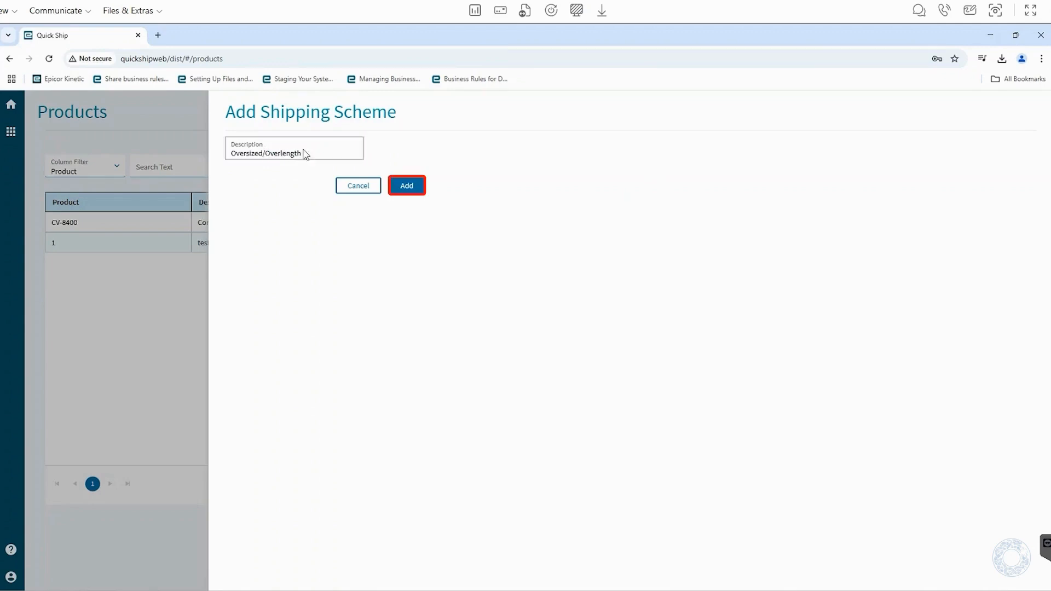
click(413, 191)
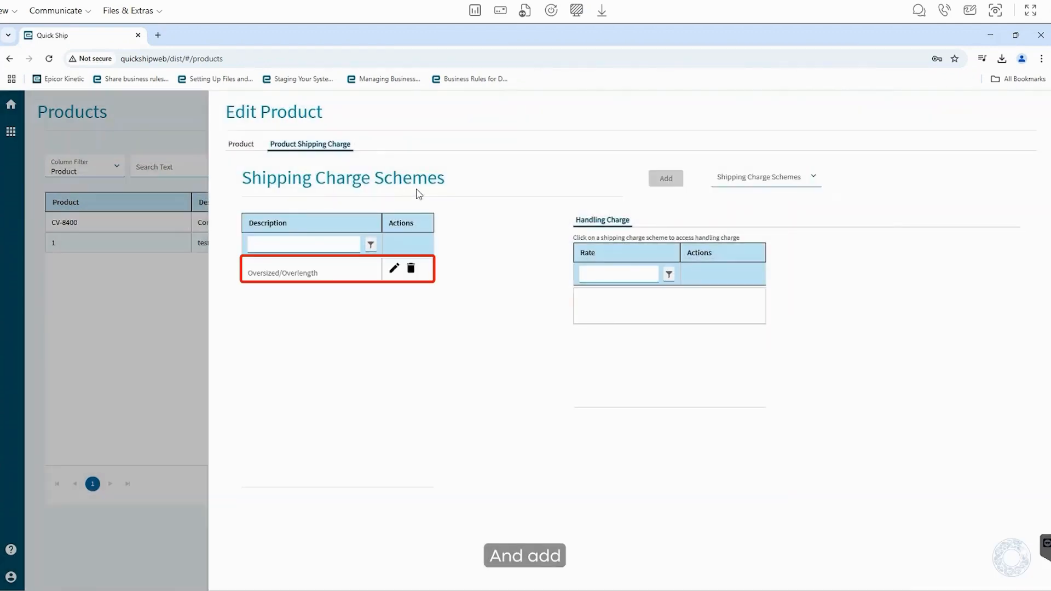
Step: Add a handling charge with a rate of 100 to the Oversized/Overlength scheme
click(315, 275)
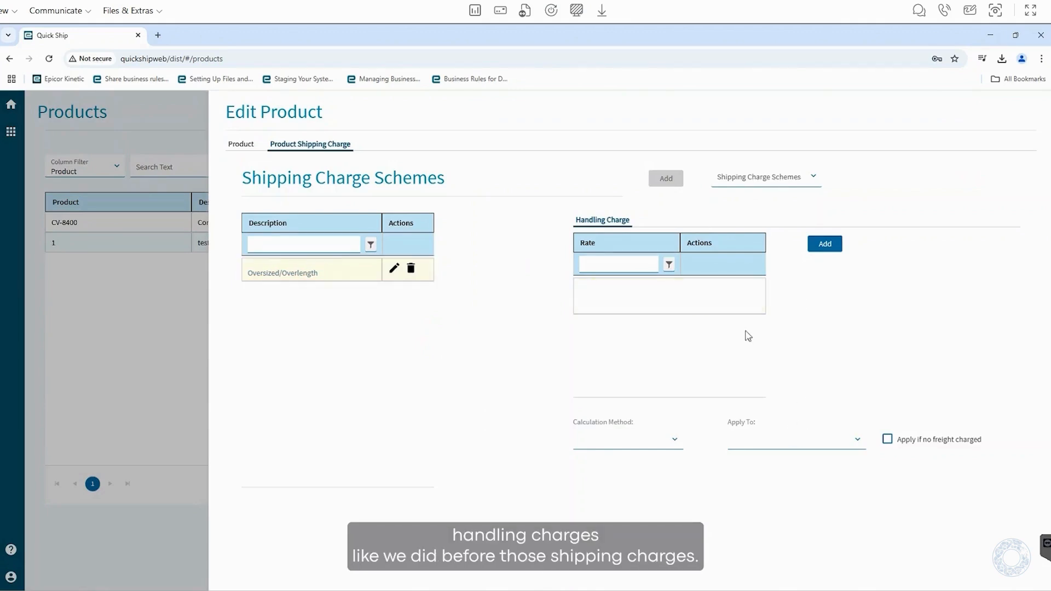
click(832, 249)
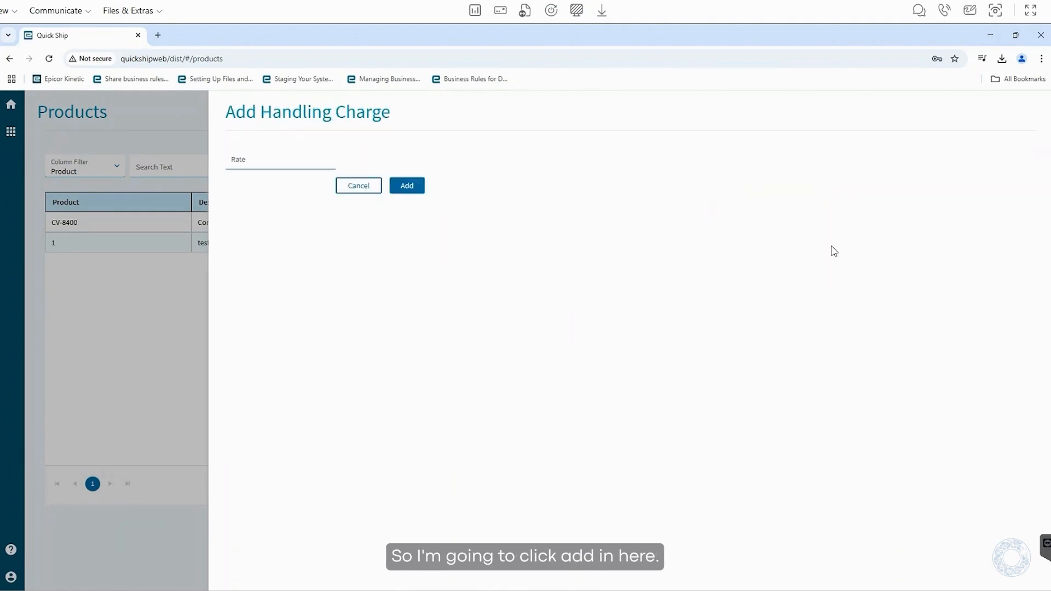
click(254, 164)
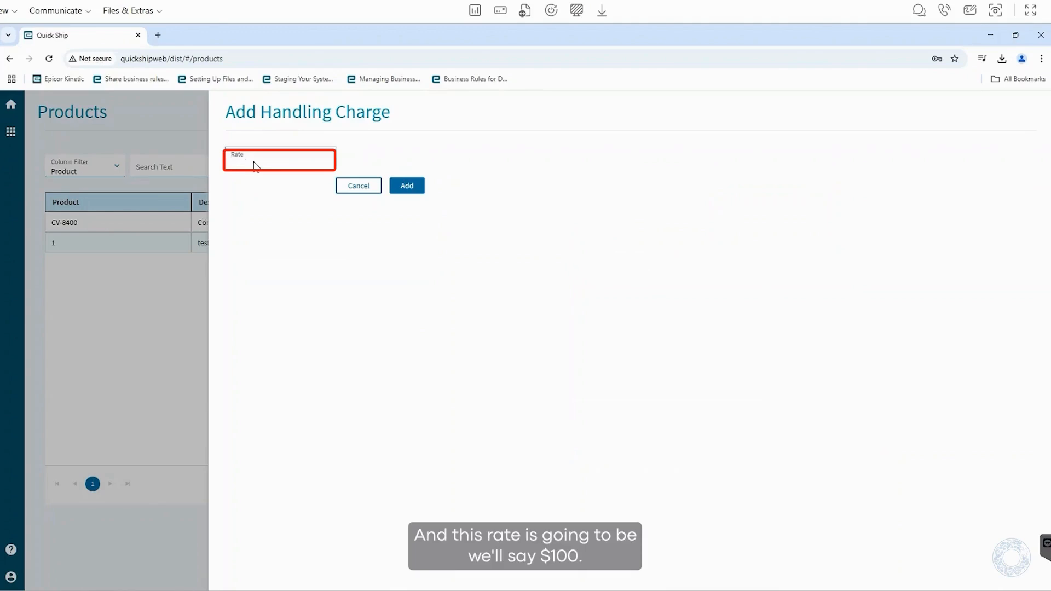
text(100)
click(413, 186)
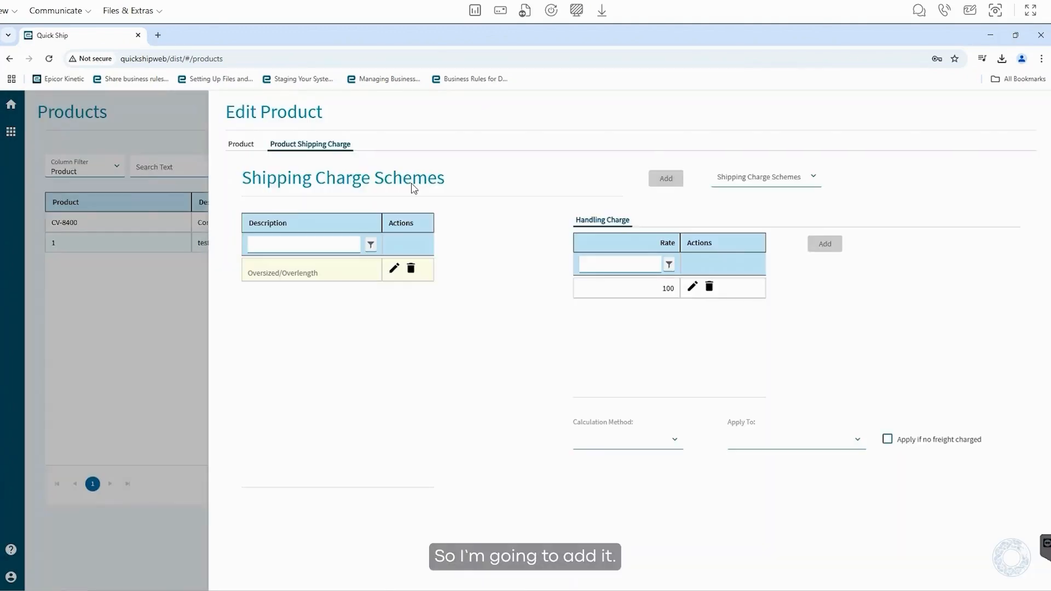
click(666, 290)
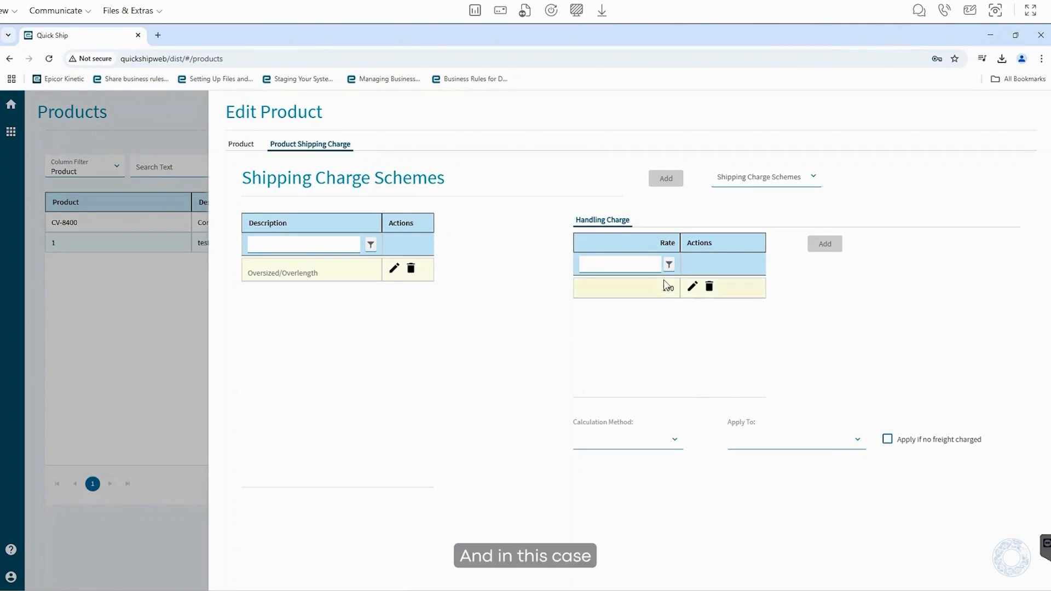
Step: Set the Oversized/Overlength scheme's calculation method to Flat Rate Charge Per Piece and apply it to Shipment
click(675, 441)
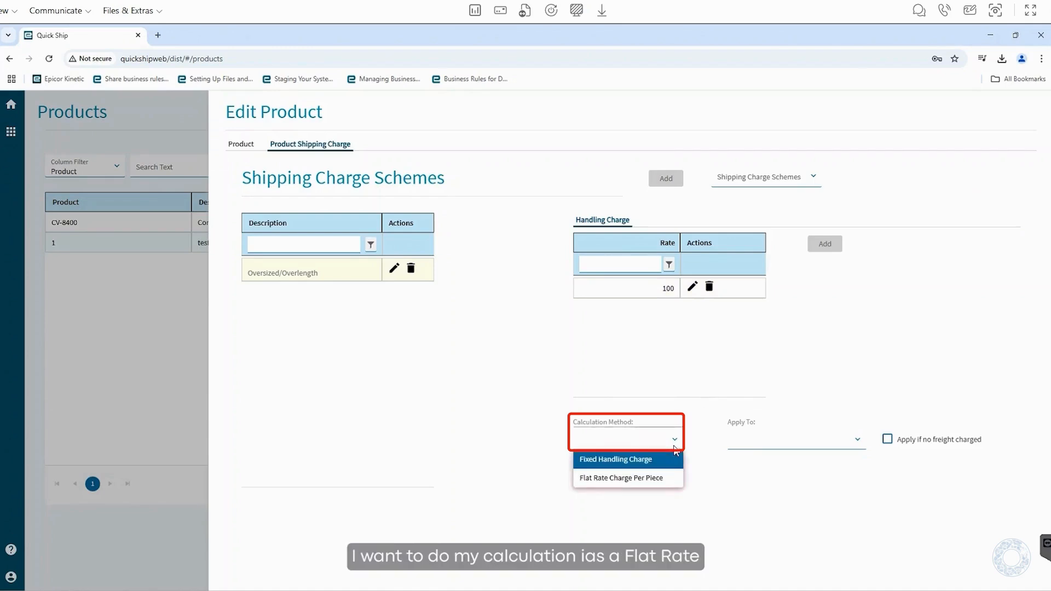
click(639, 481)
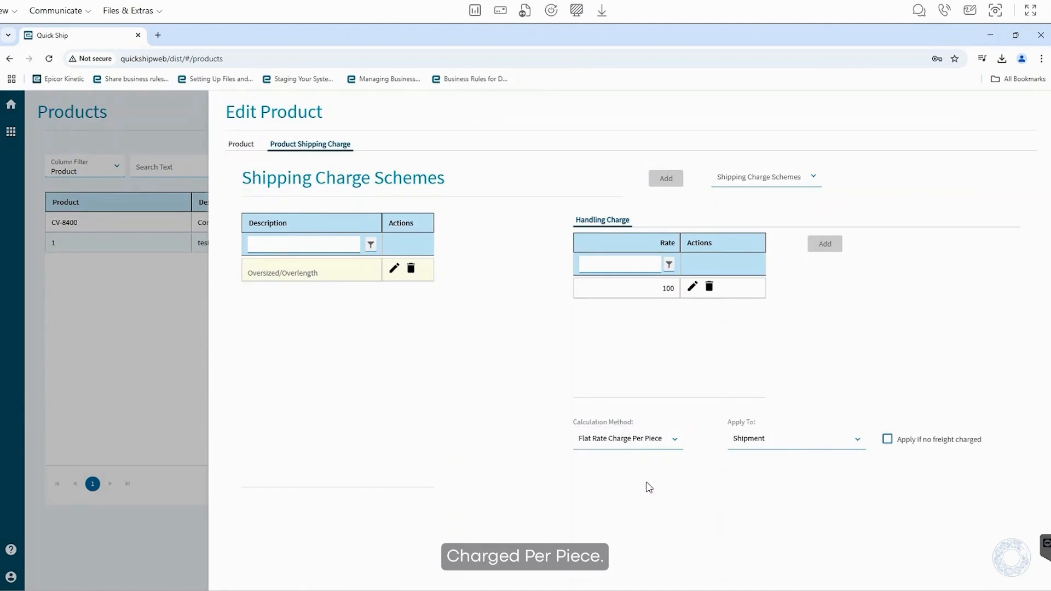
click(859, 442)
click(807, 458)
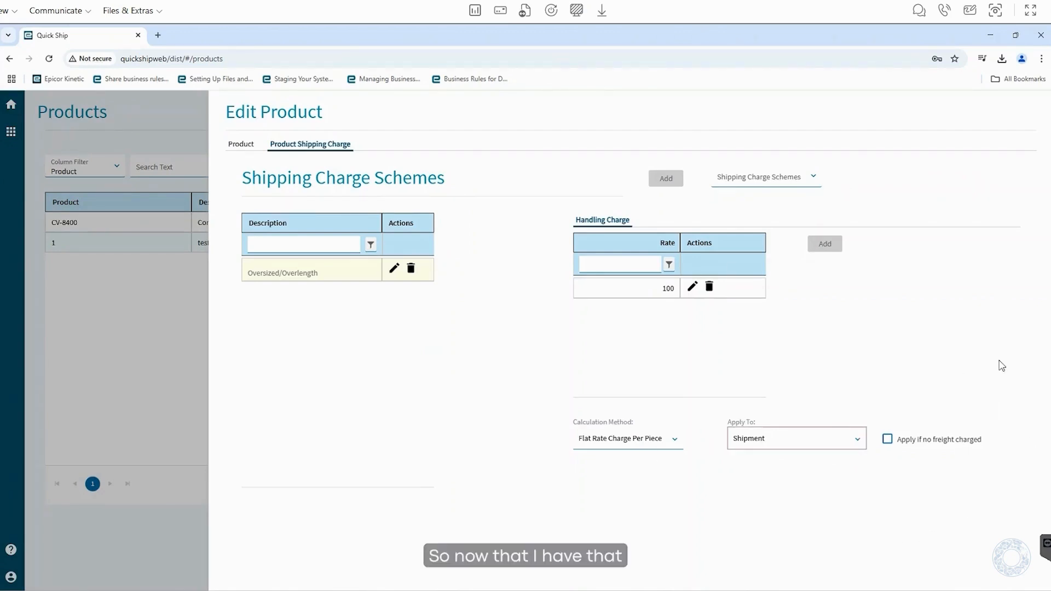
click(962, 356)
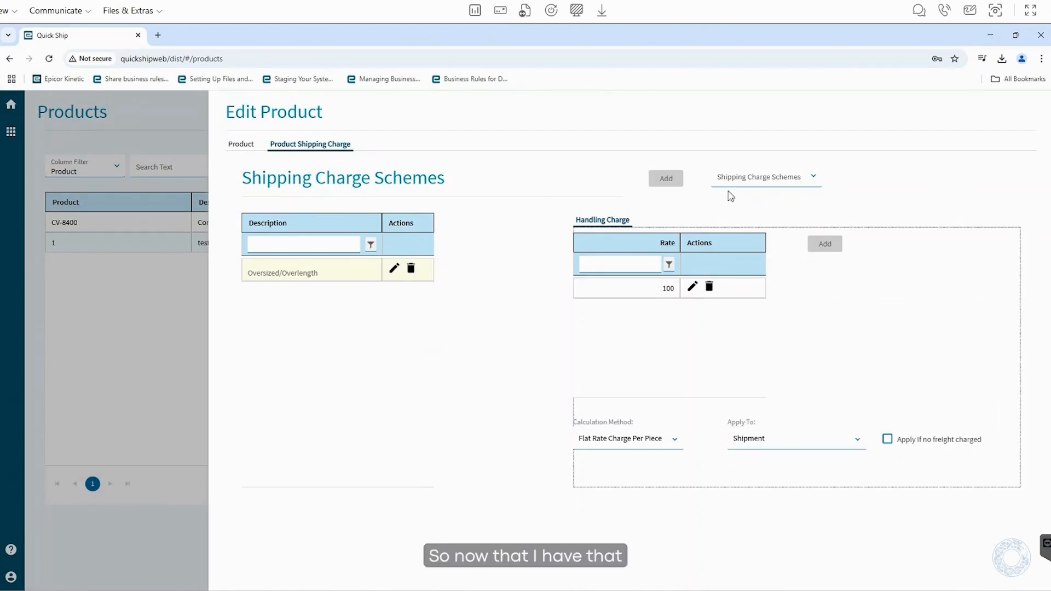
Step: Choose the existing Overlength/Oversize shipping charge scheme for product CV-8400 and save the product
click(813, 177)
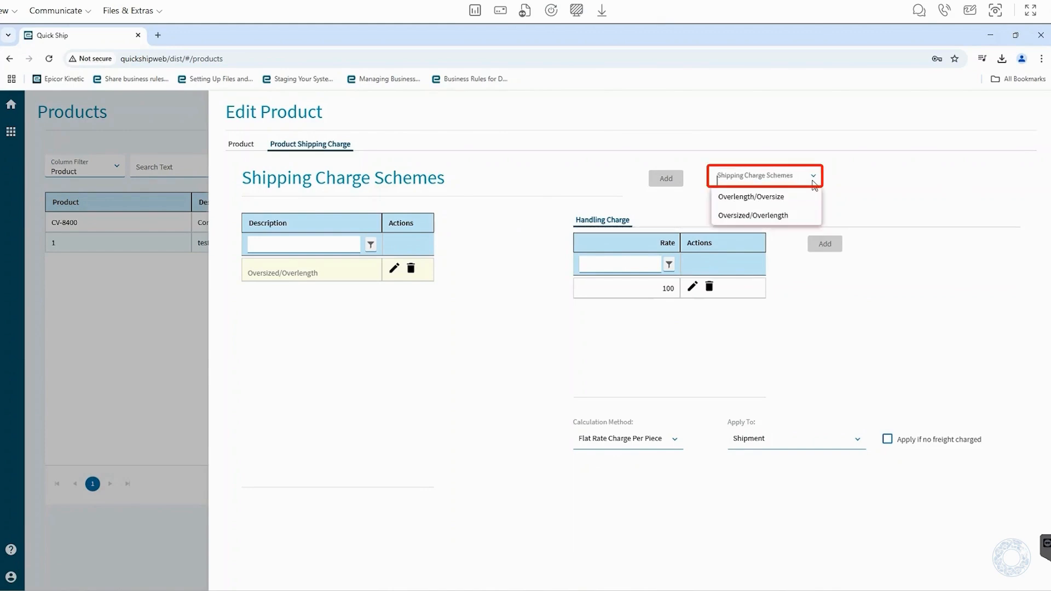
click(760, 198)
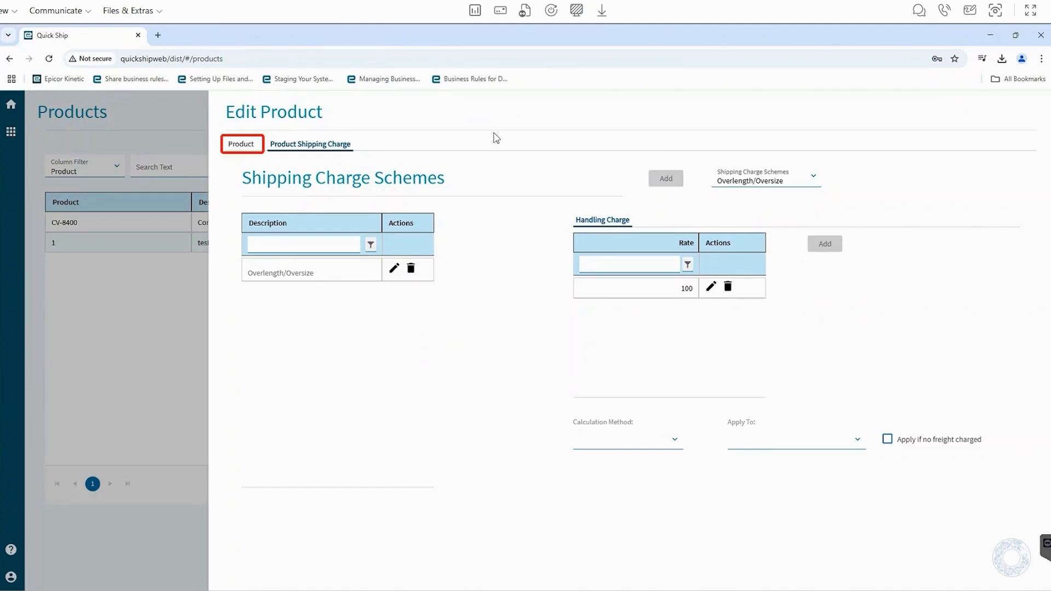
click(244, 145)
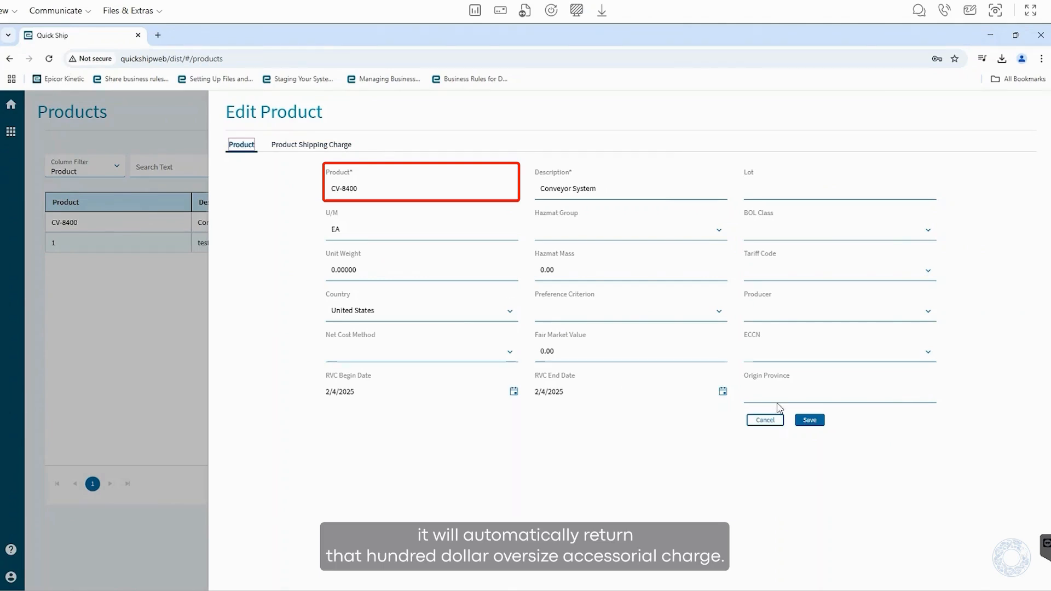
click(819, 424)
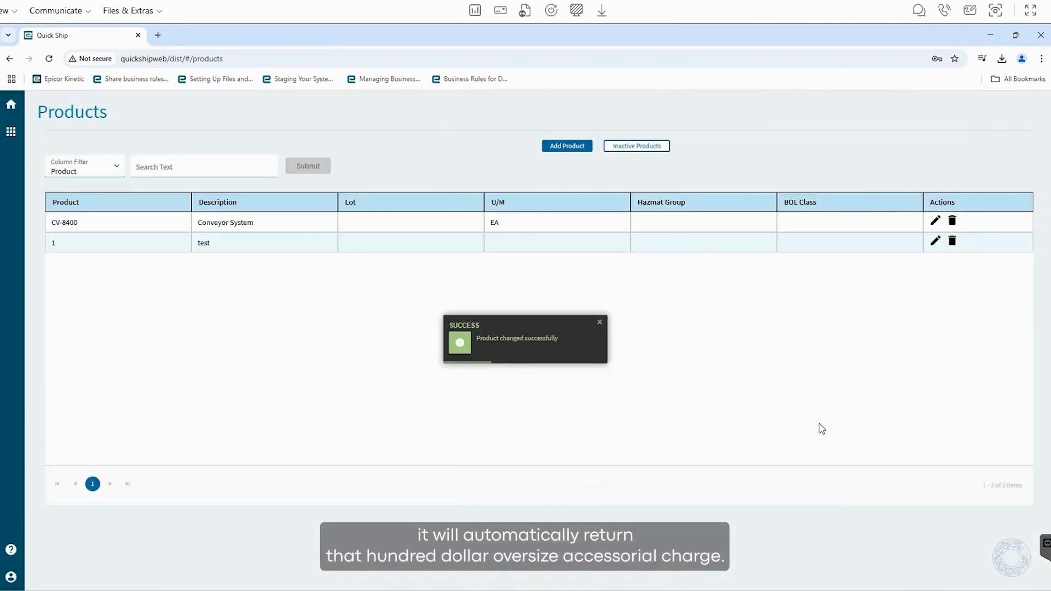